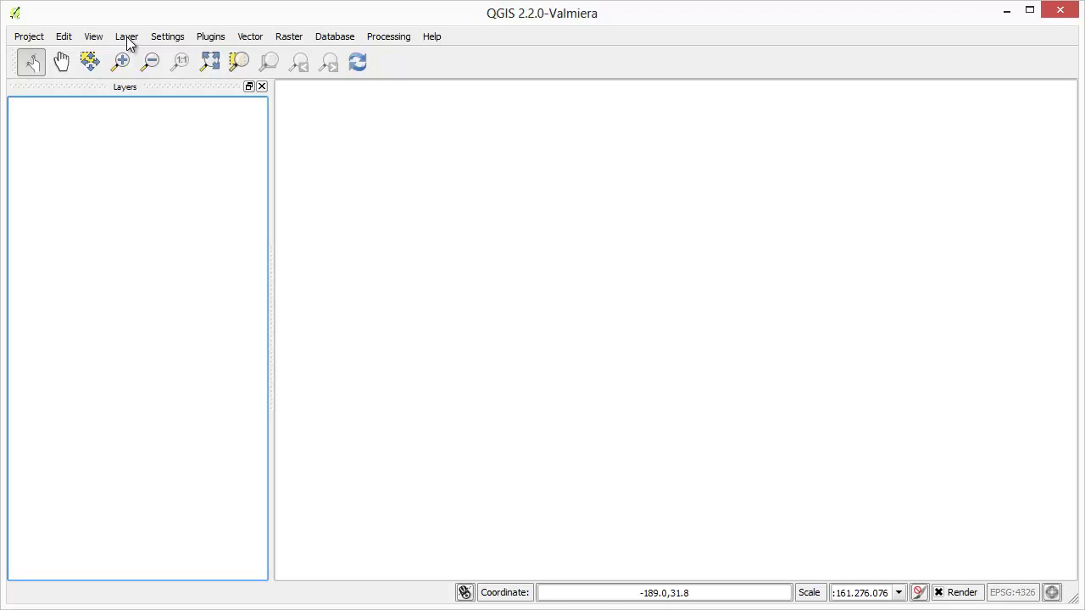
Load ne_10m_admin_0_map_units.shp as a new vector layer through Add Vector Layer
left_click(128, 39)
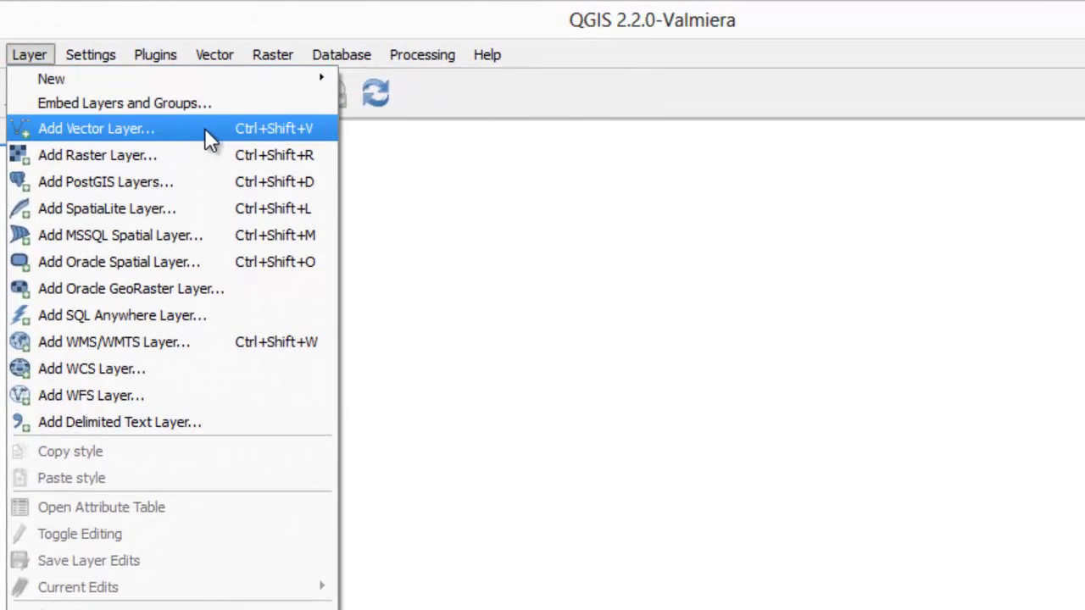
left_click(206, 132)
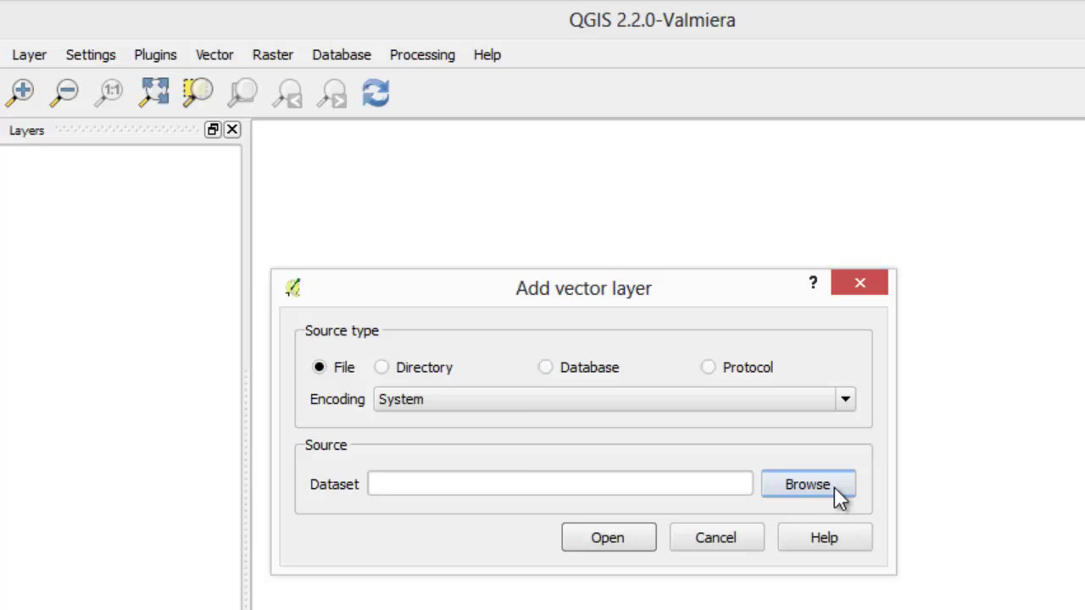
left_click(836, 485)
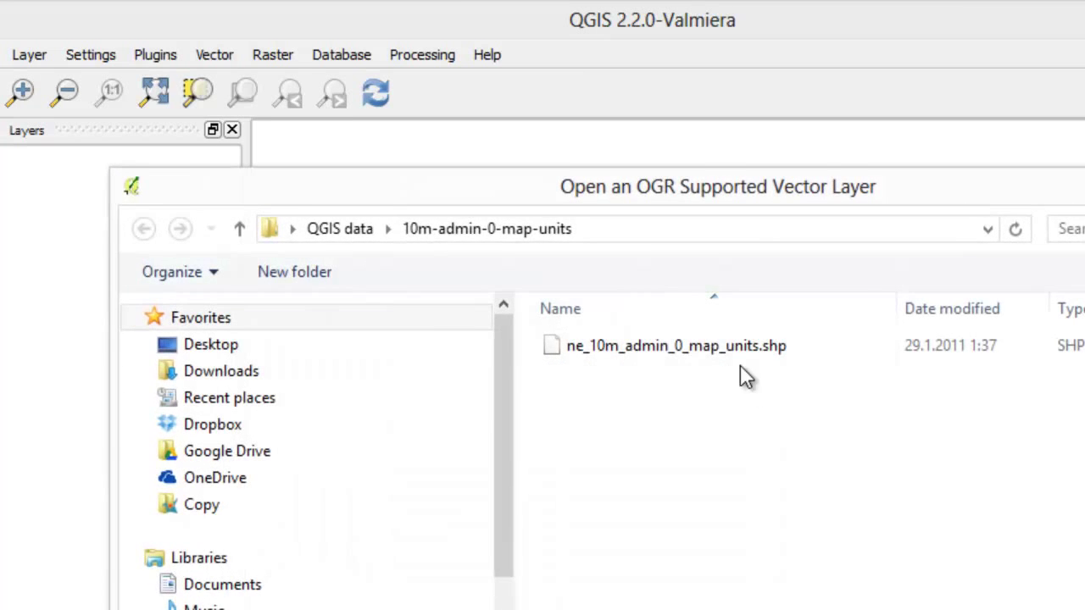
left_click(738, 349)
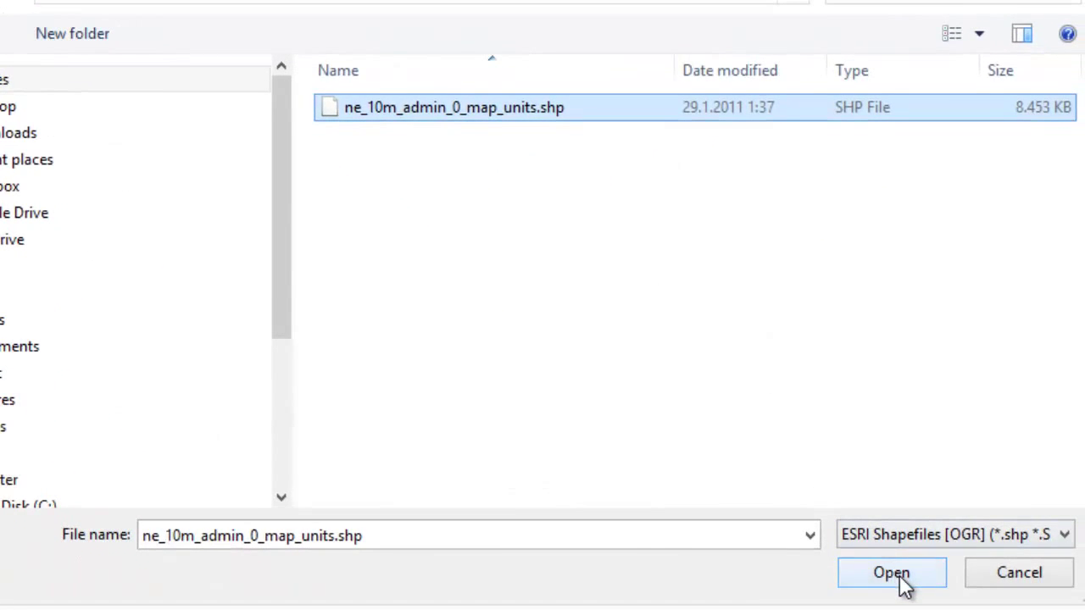
left_click(892, 573)
left_click(405, 298)
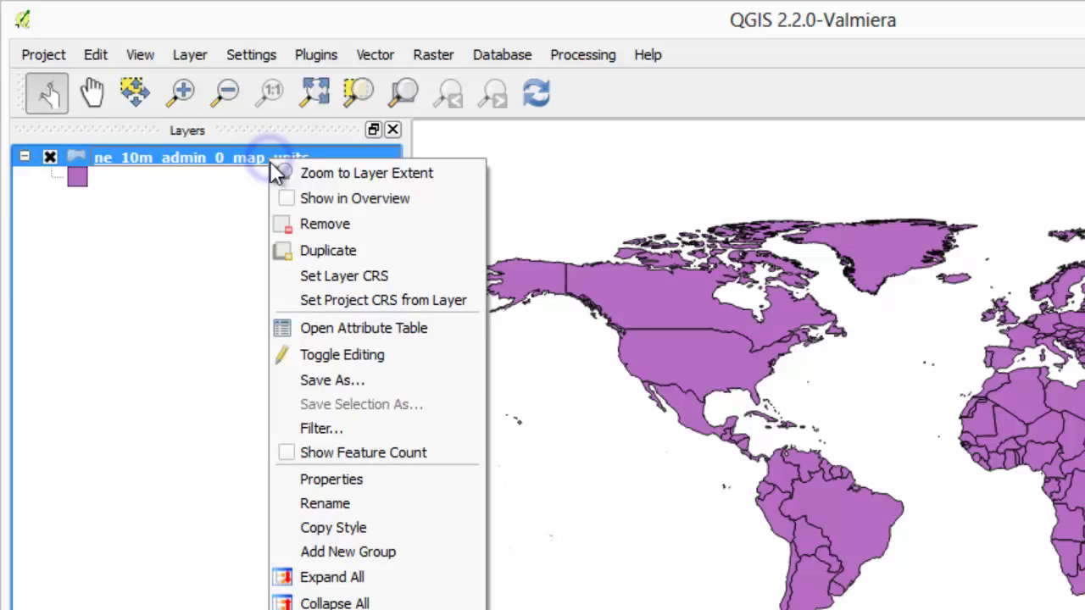
left_click(391, 480)
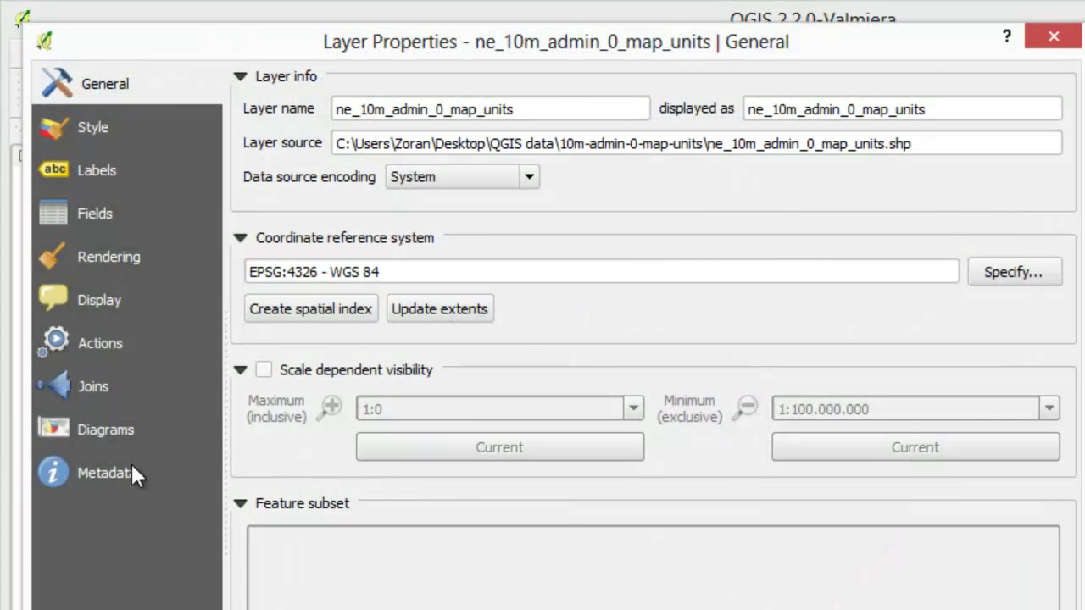
left_click(110, 473)
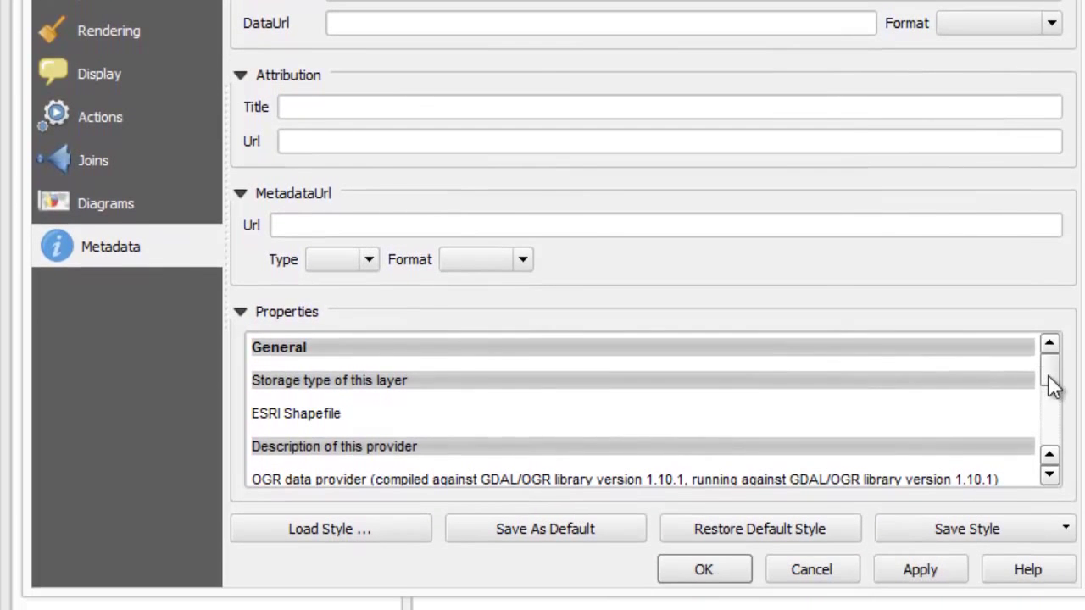
left_click(1049, 601)
left_click_drag(1050, 375, 1049, 428)
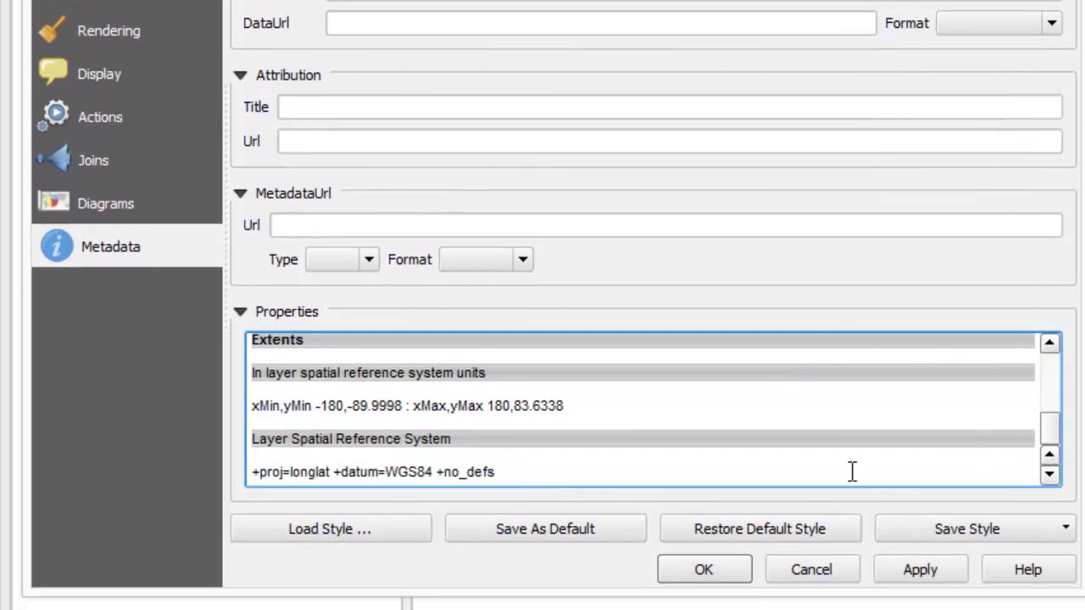
left_click_drag(539, 469, 304, 456)
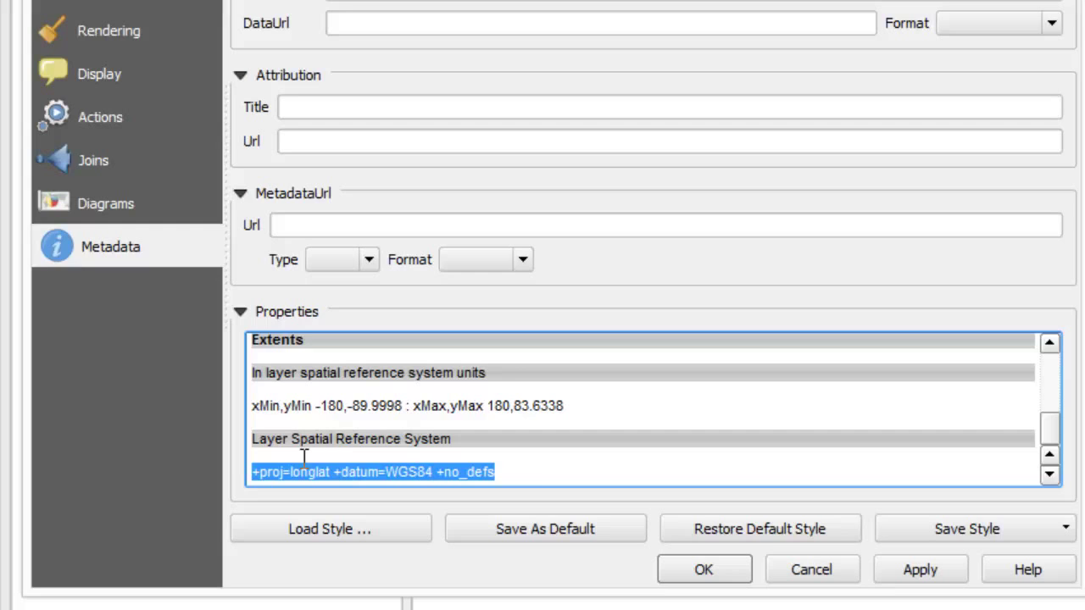
left_click(544, 467)
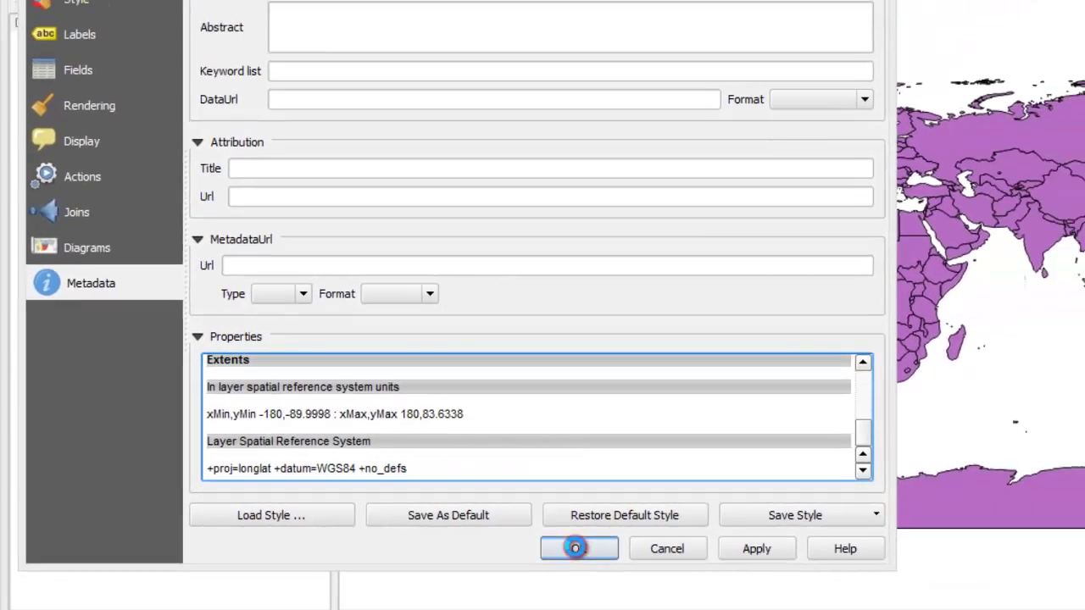
left_click(694, 569)
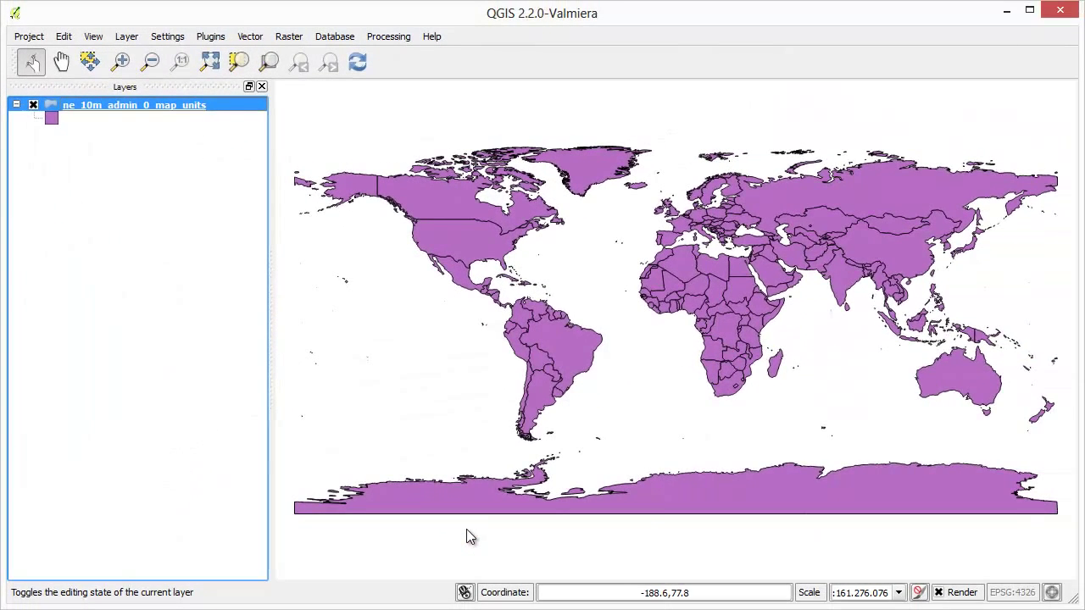
Set the countries layer's Save As output file to ne_10m_admin_0_map_units_reprojected.shp
left_click(465, 528)
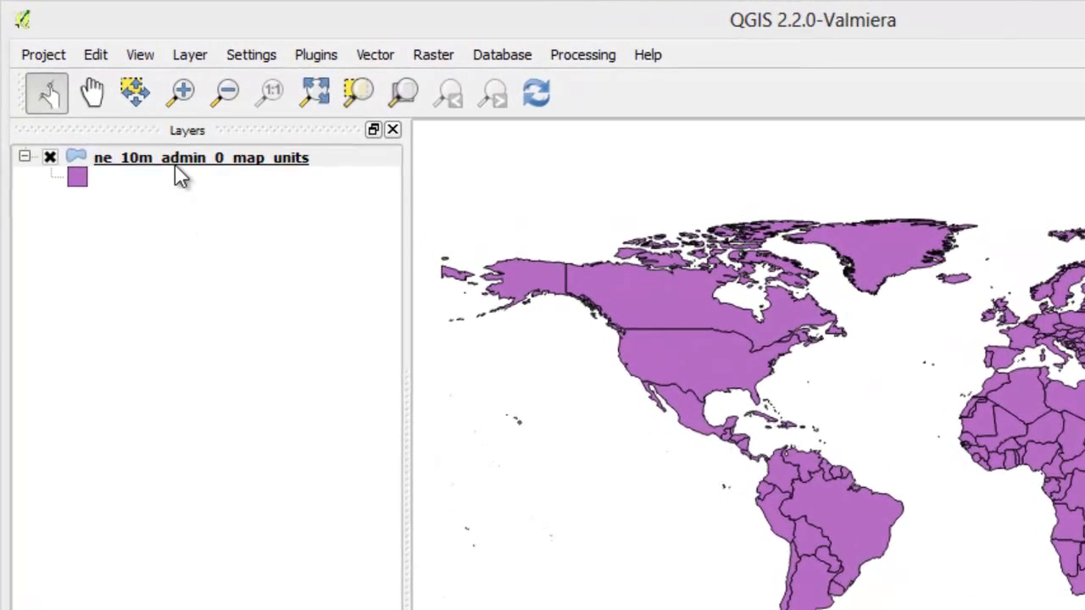
right_click(117, 109)
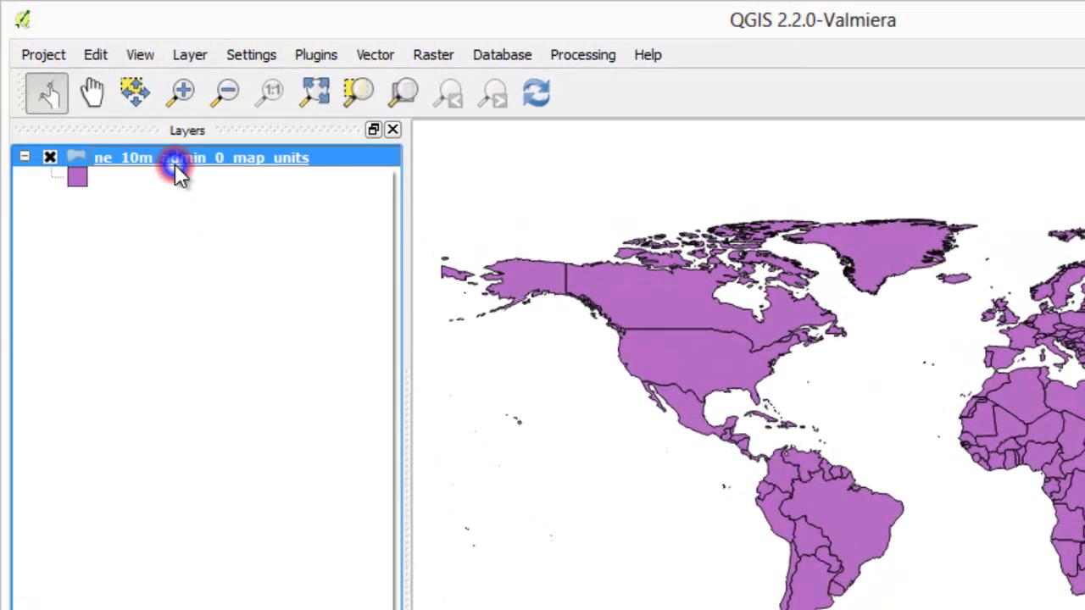
left_click(295, 387)
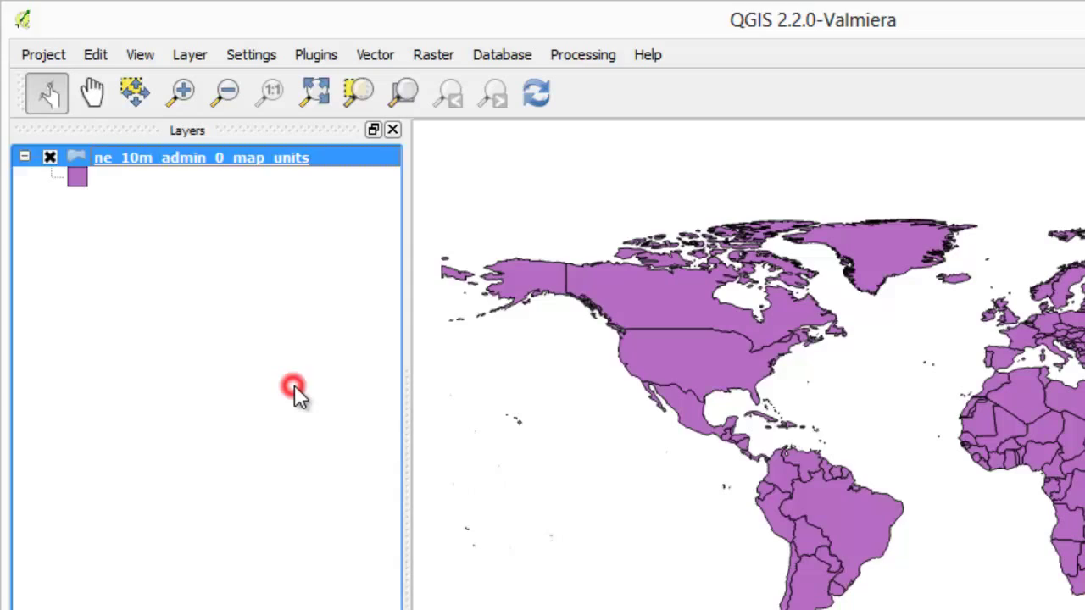
left_click(772, 286)
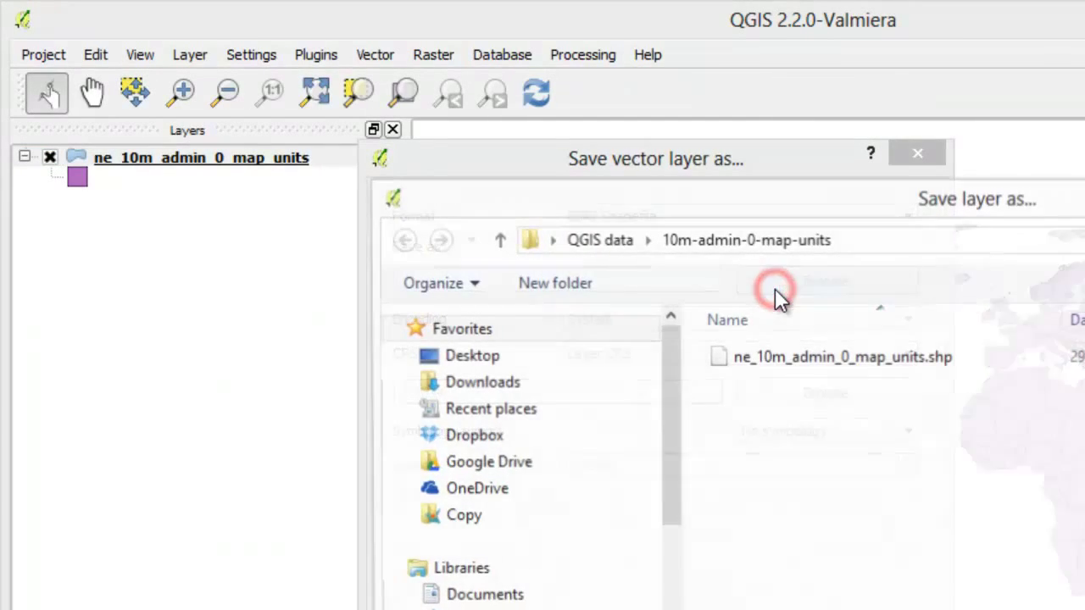
left_click(808, 349)
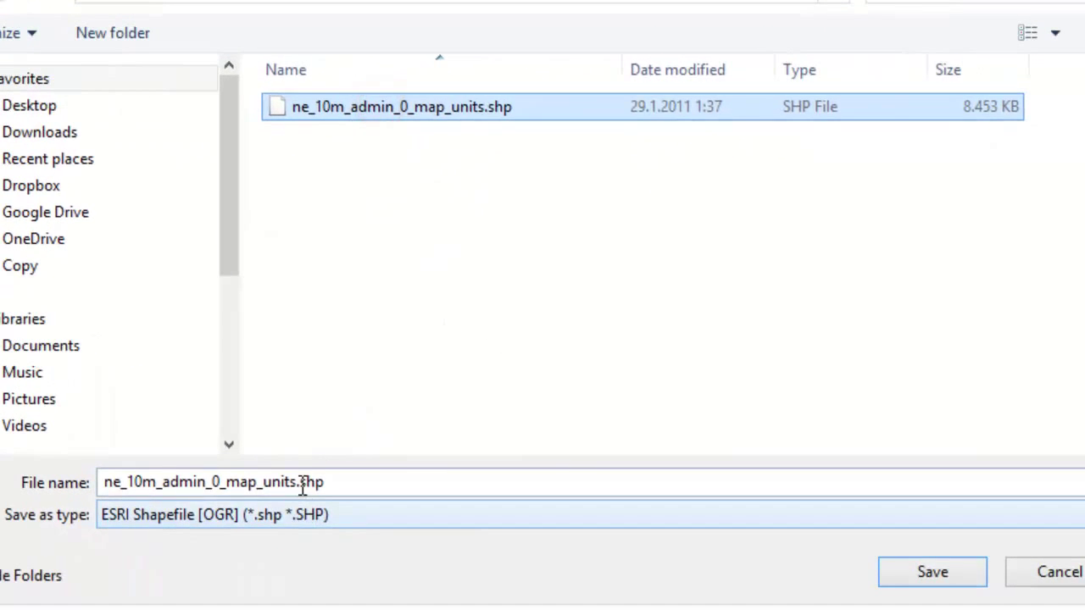
left_click(302, 483)
left_click_drag(296, 482, 452, 475)
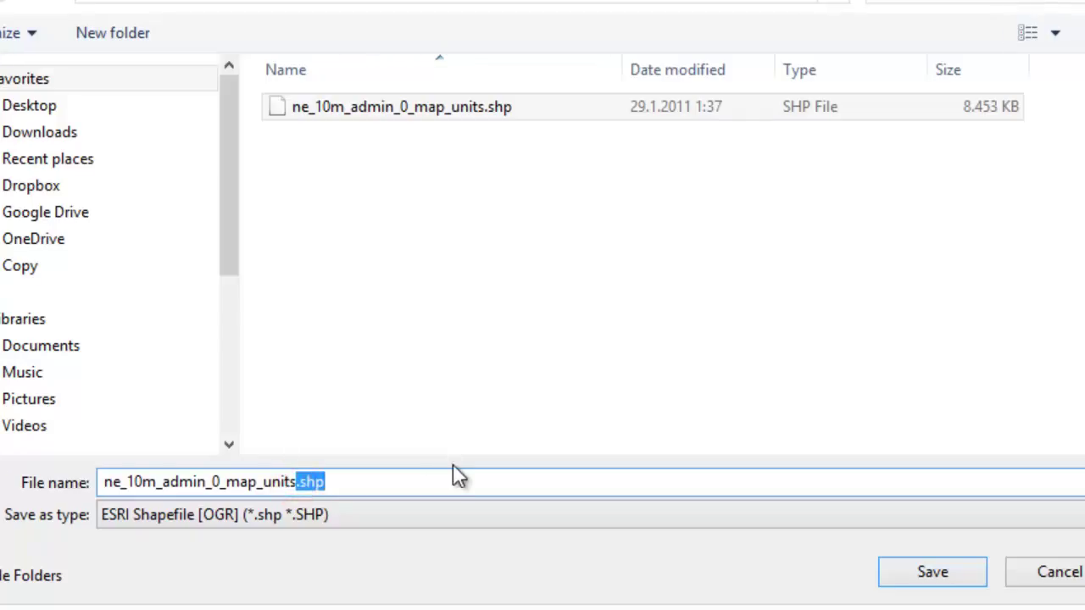
type("_reproje")
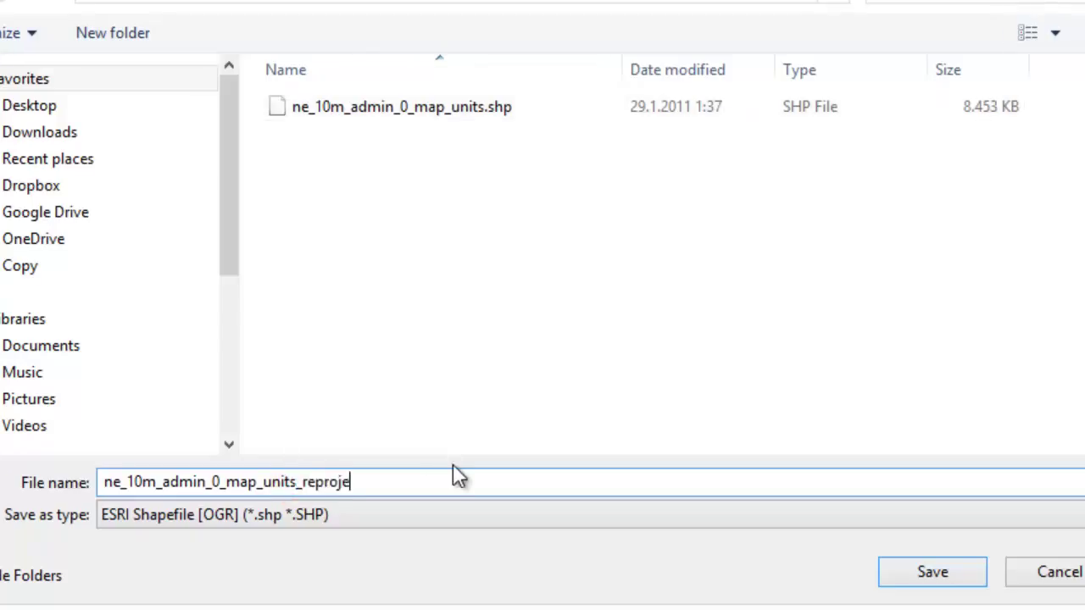
type("cted")
left_click(915, 567)
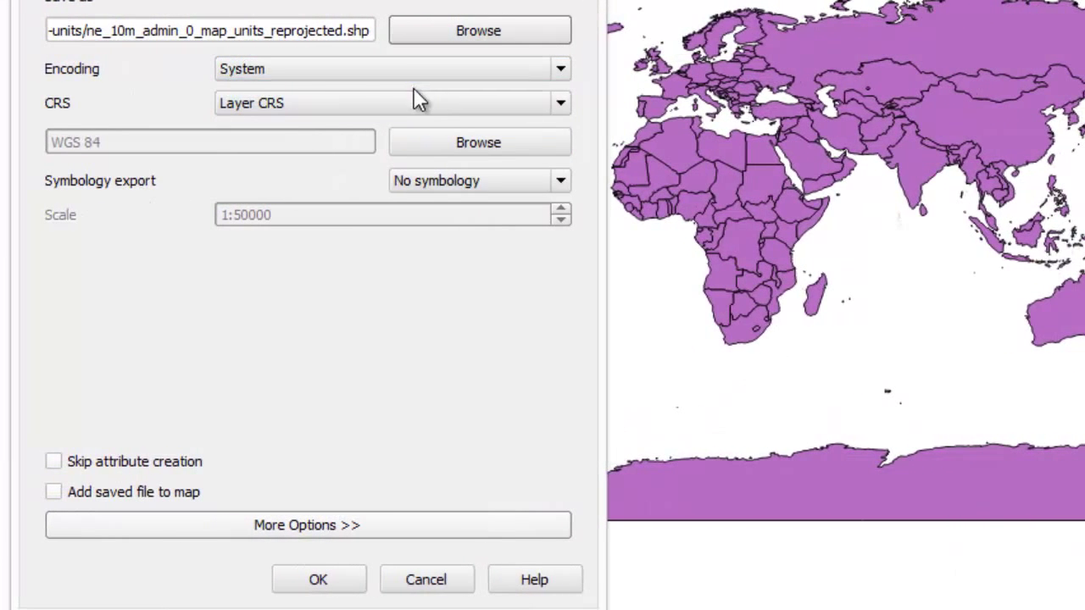
Set the export CRS to Selected CRS, searching 'world me' to pick WGS 84 / World Mercator (EPSG:3395)
left_click(415, 102)
left_click(397, 160)
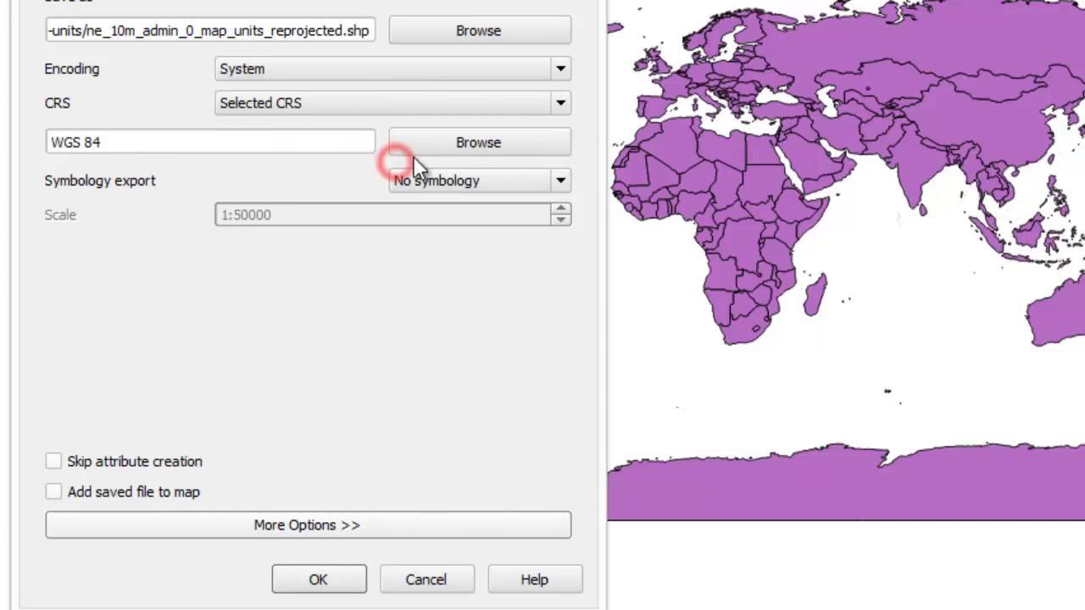
left_click(443, 142)
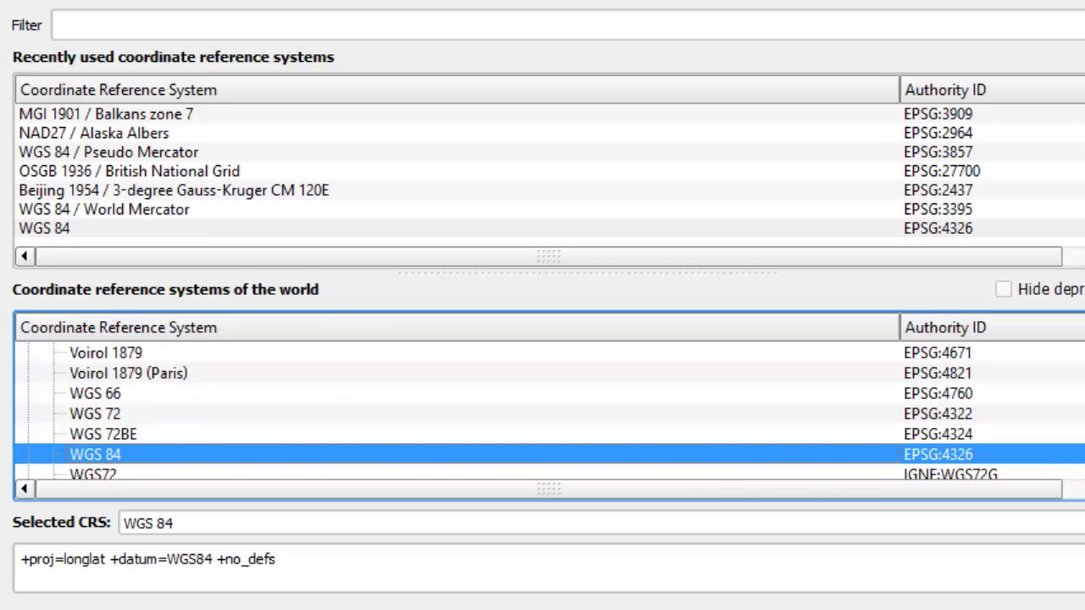
scroll(543, 404, "down", 20)
scroll(543, 403, "up", 20)
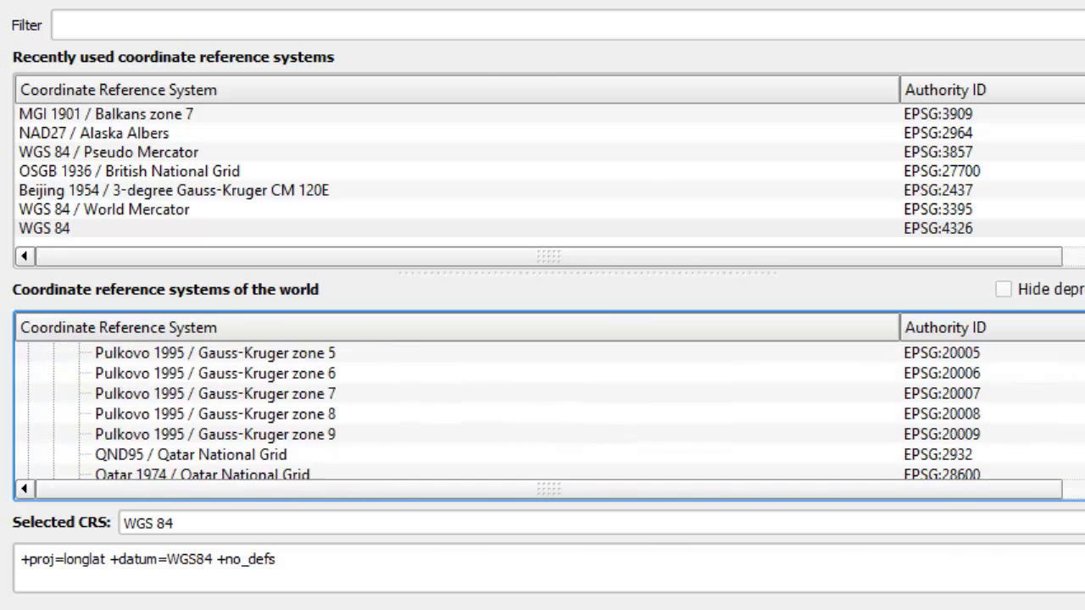
left_click(491, 28)
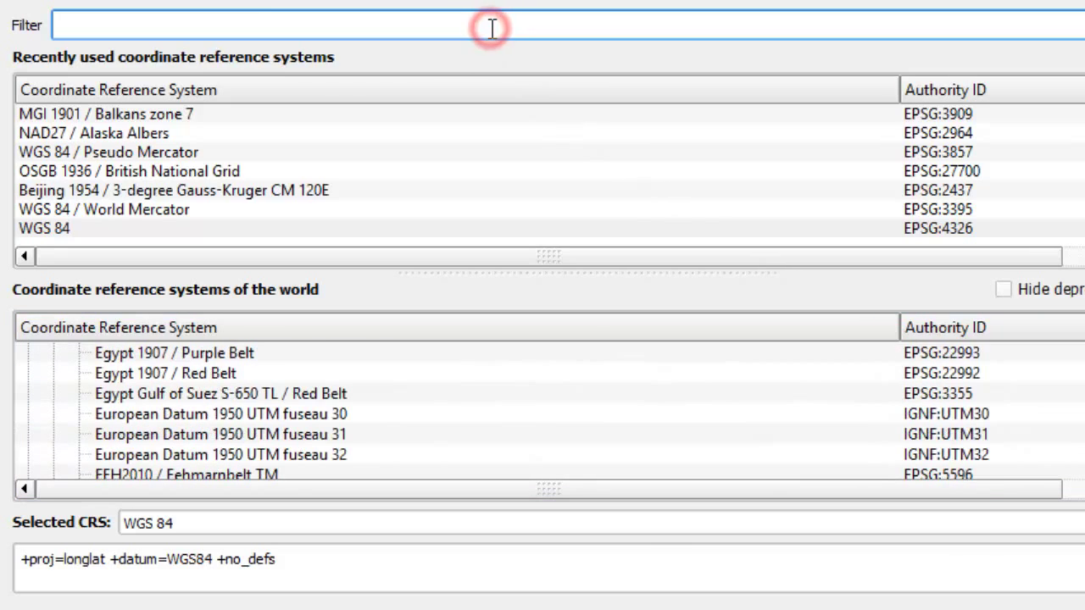
type("world ")
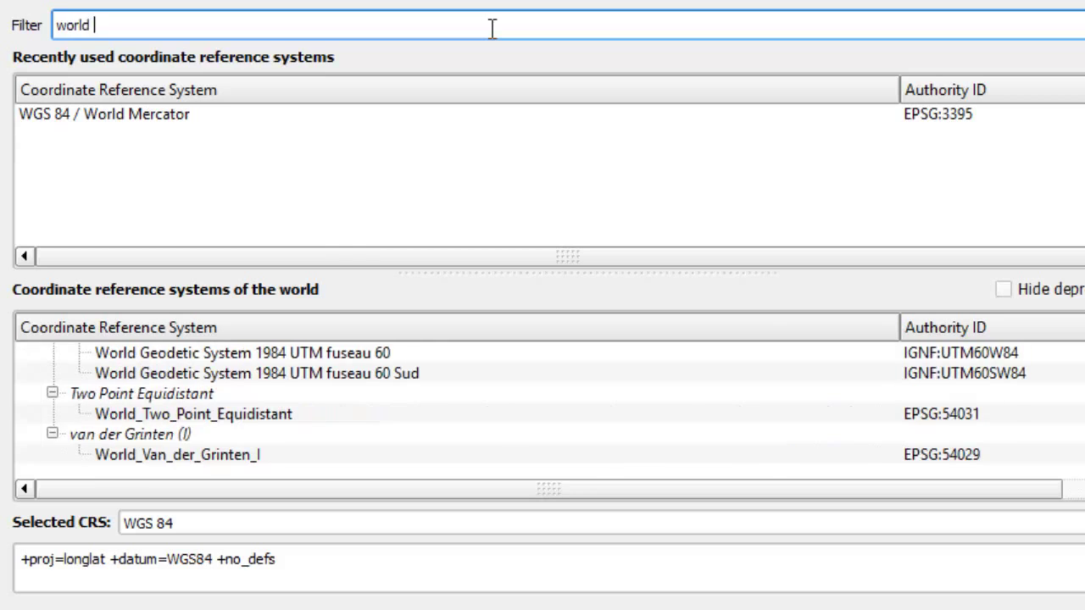
type("mercator")
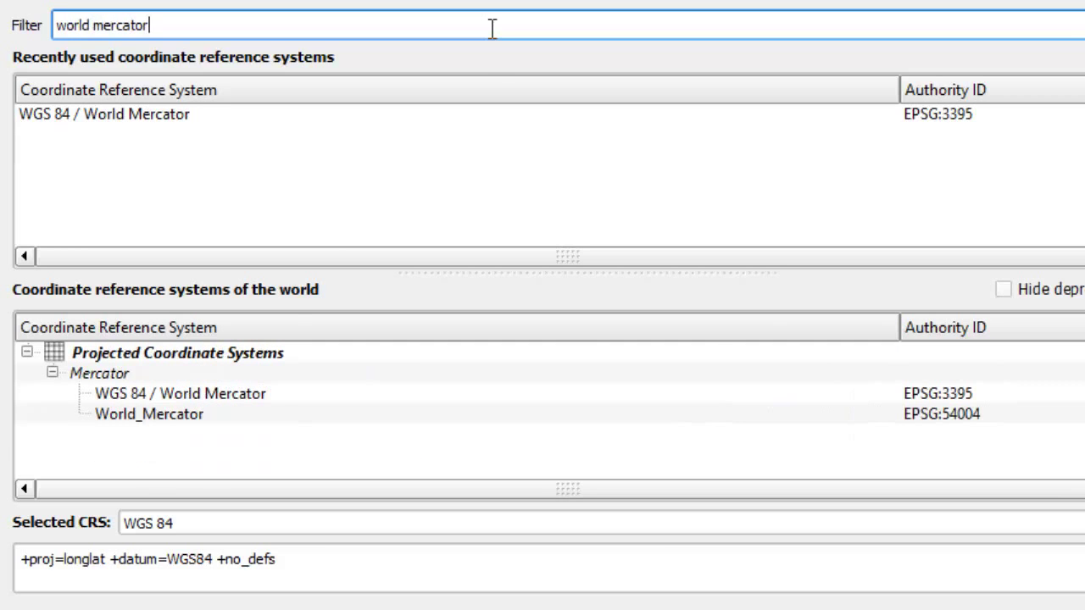
left_click(257, 395)
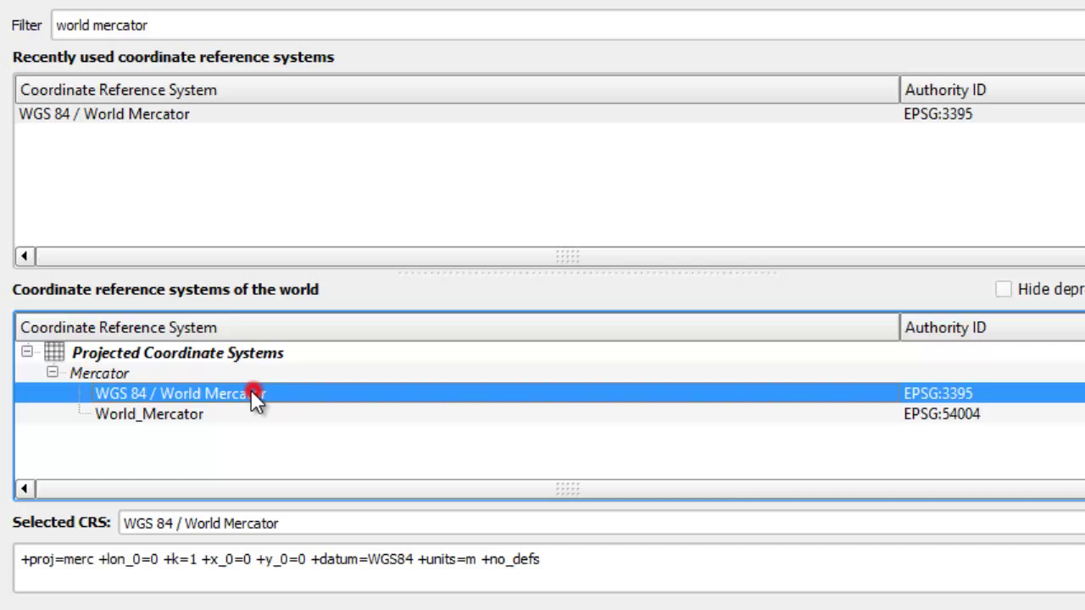
left_click(552, 564)
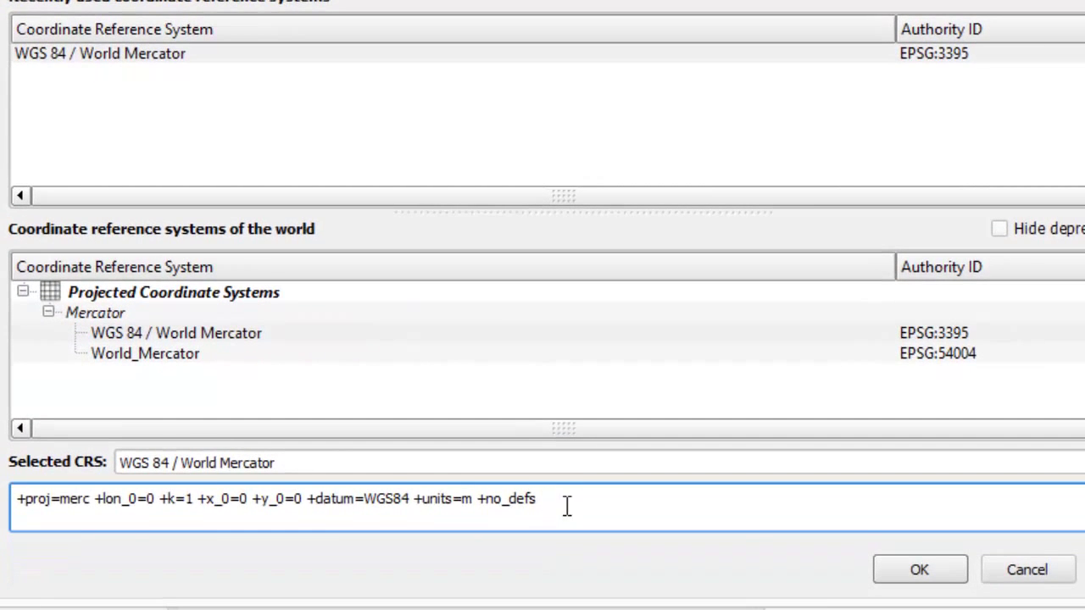
left_click(900, 572)
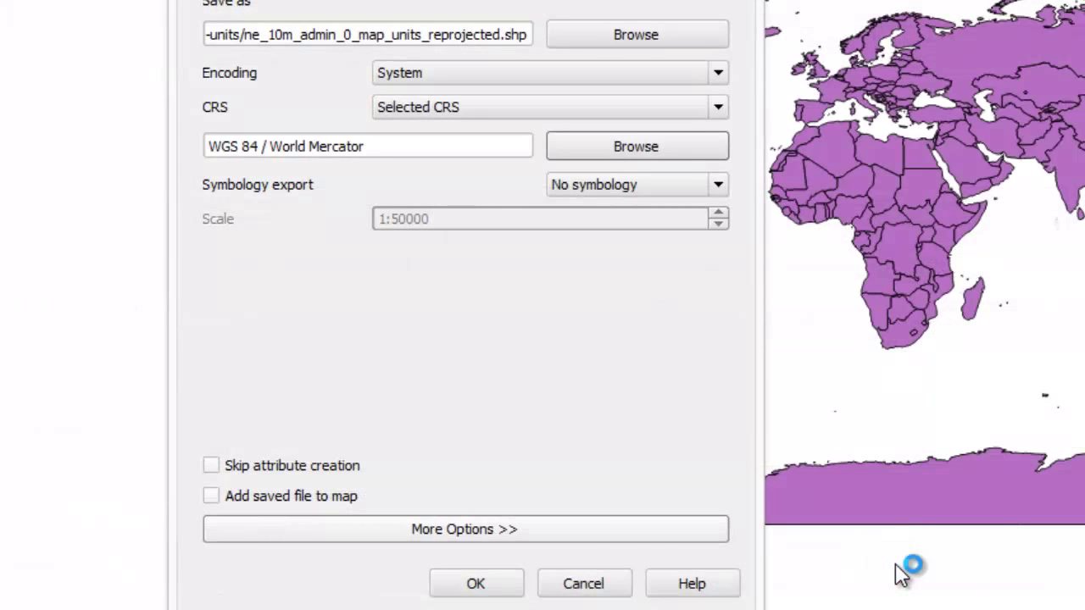
Save the reprojected shapefile, then untick 'Enable on the fly CRS transformation' in Project Properties
left_click(490, 578)
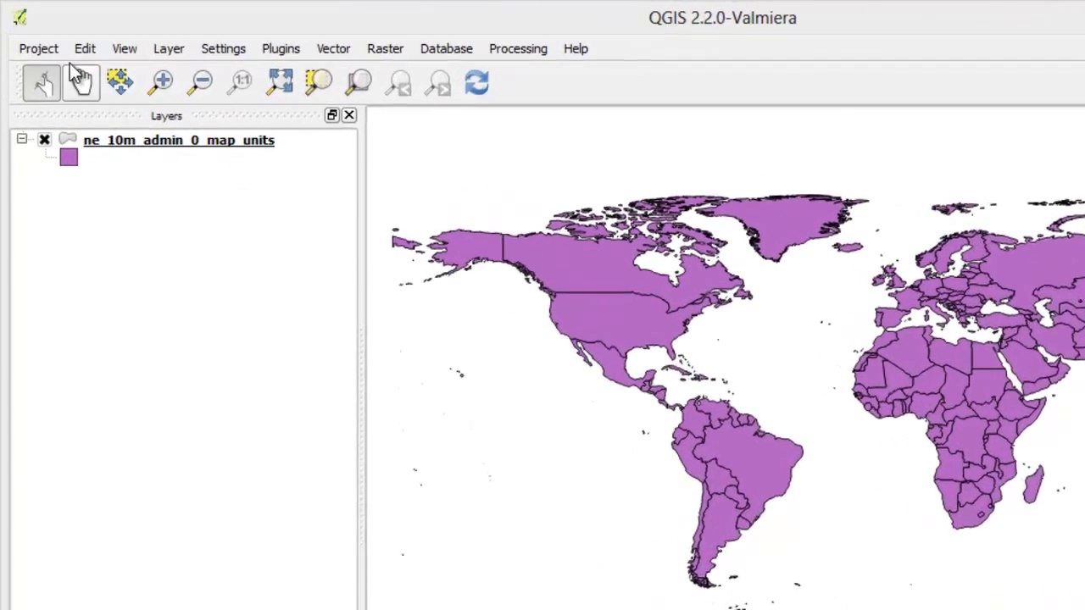
left_click(30, 36)
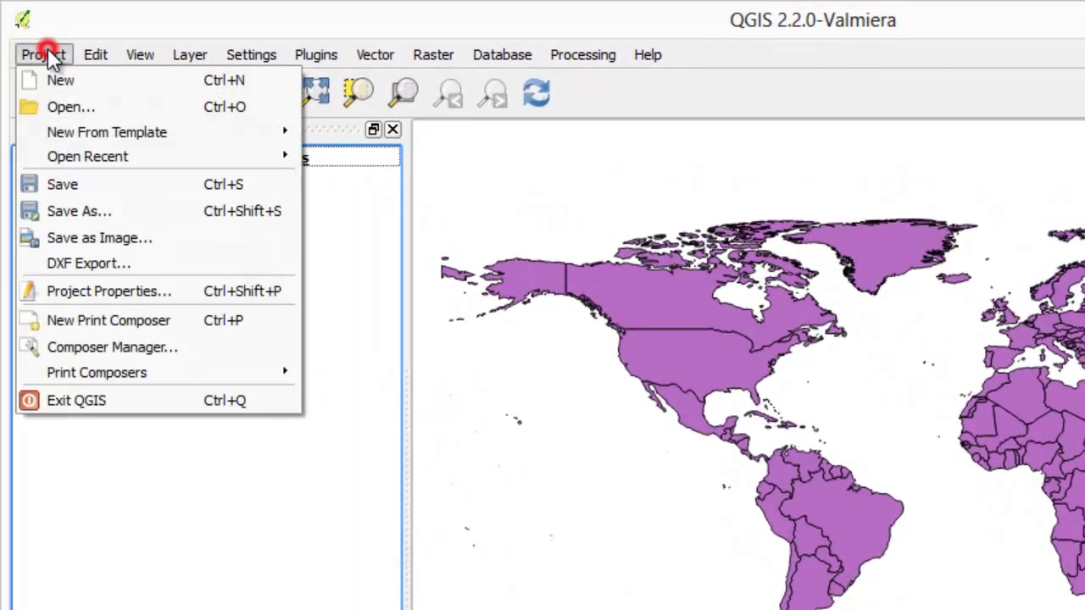
left_click(184, 291)
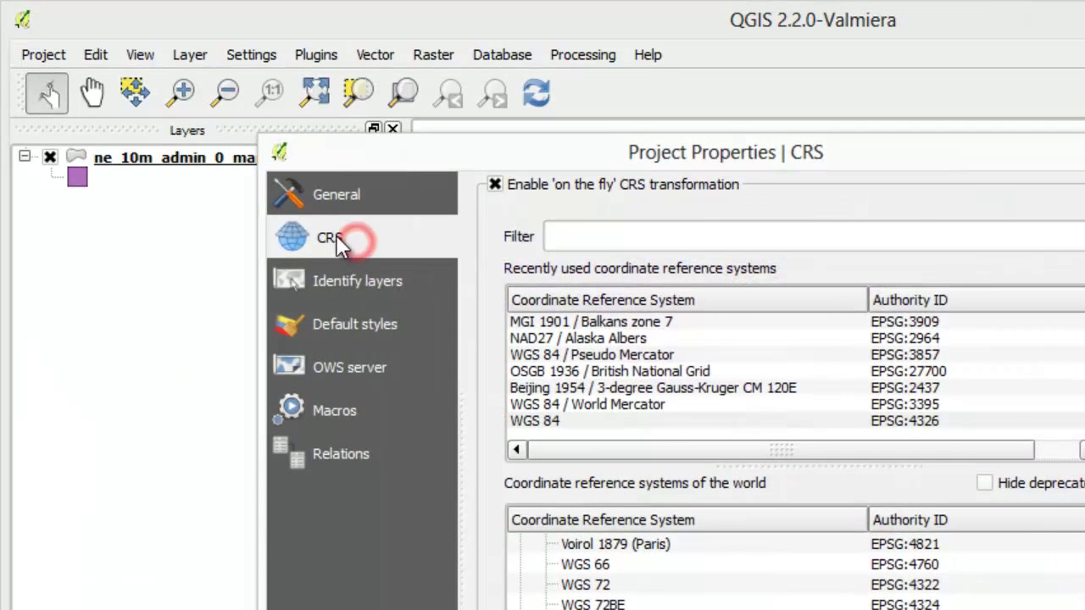
left_click(496, 185)
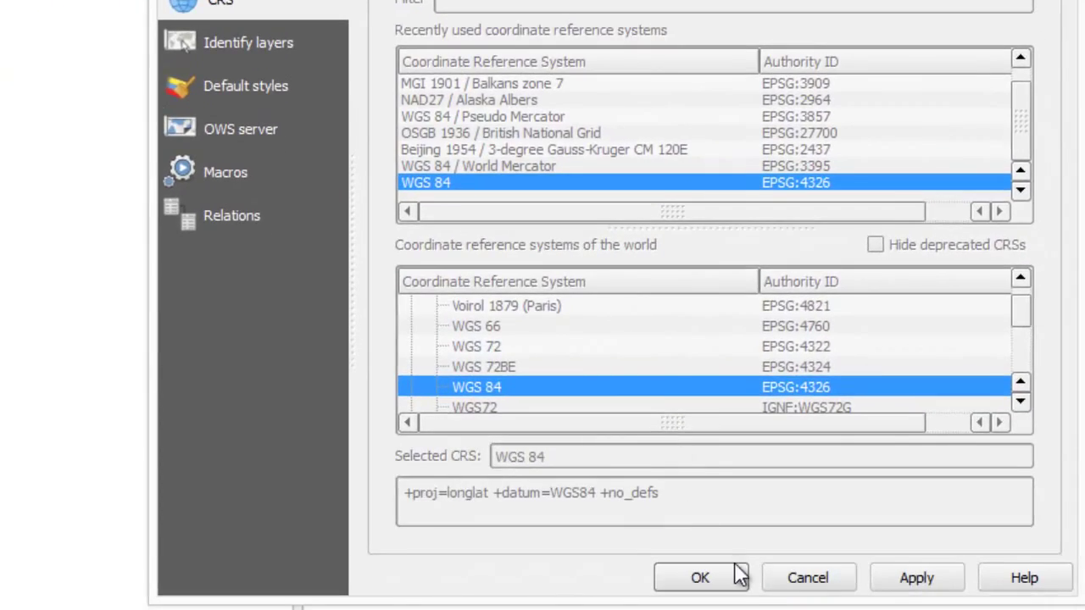
Apply the project properties and set Options > CRS to never enable 'on the fly' reprojection
left_click(736, 575)
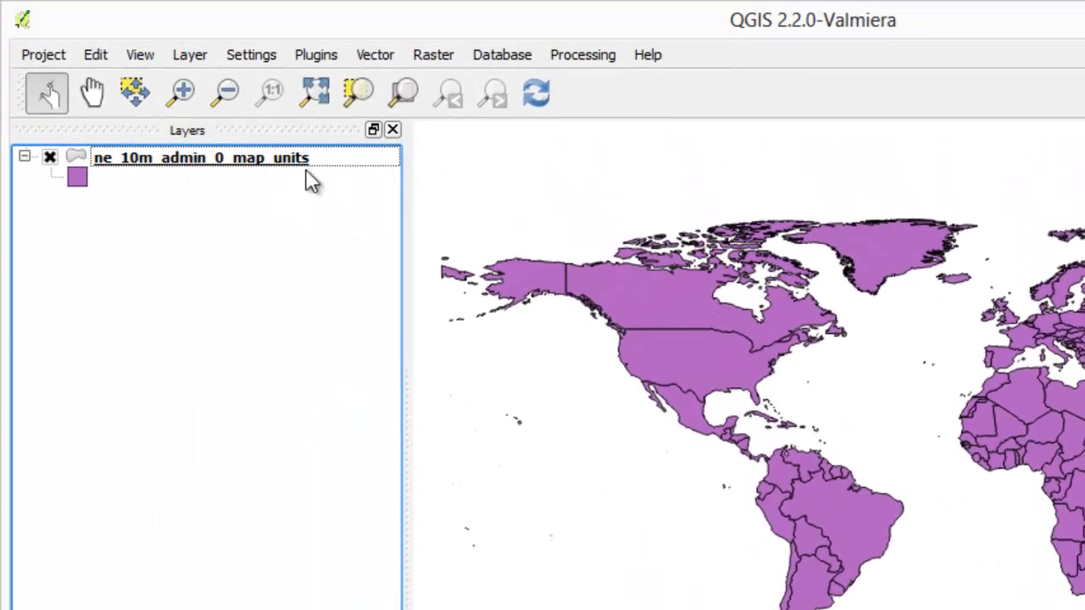
left_click(251, 55)
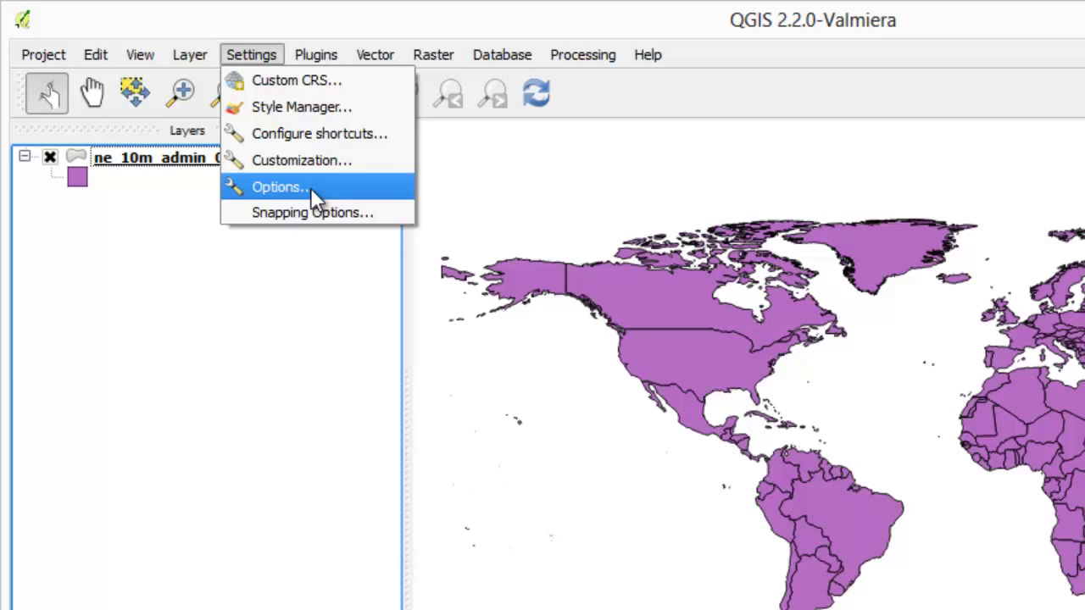
left_click(342, 185)
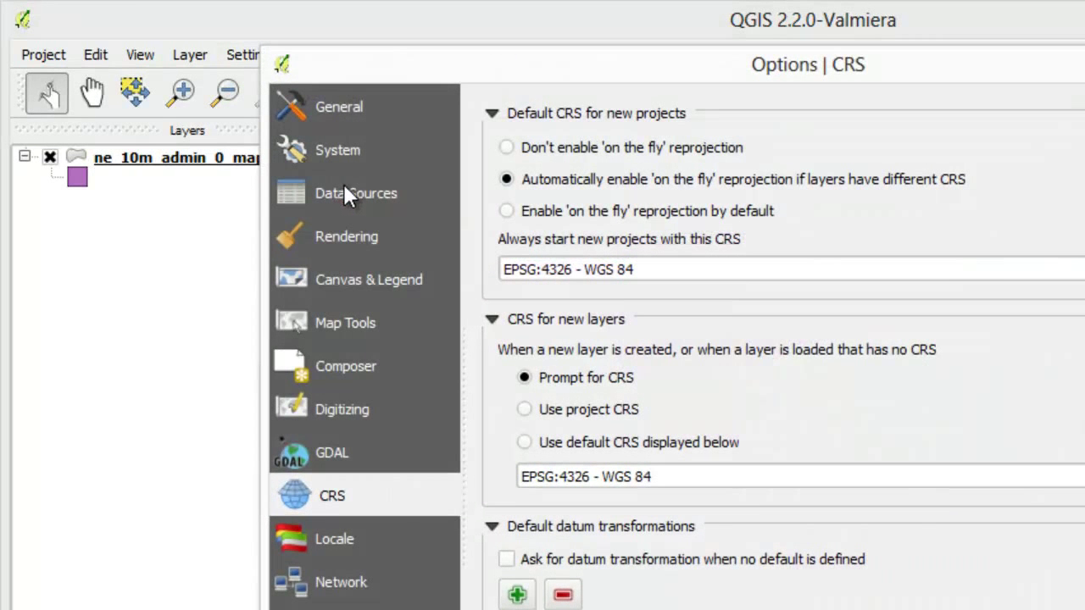
left_click(541, 147)
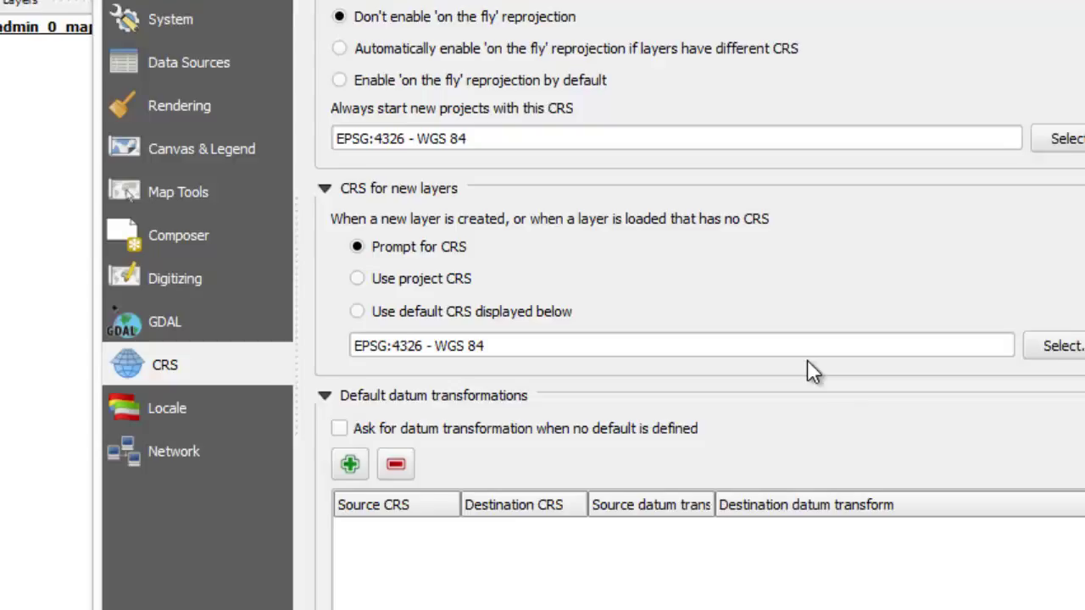
left_click(1084, 609)
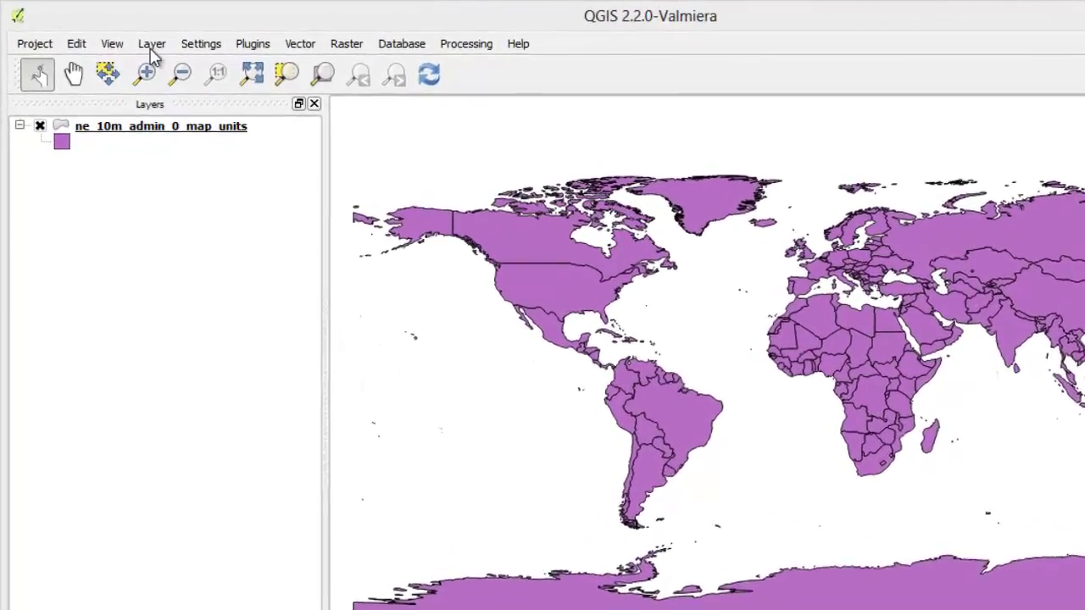
Add ne_10m_admin_0_map_units_reprojected.shp as a new vector layer
left_click(126, 37)
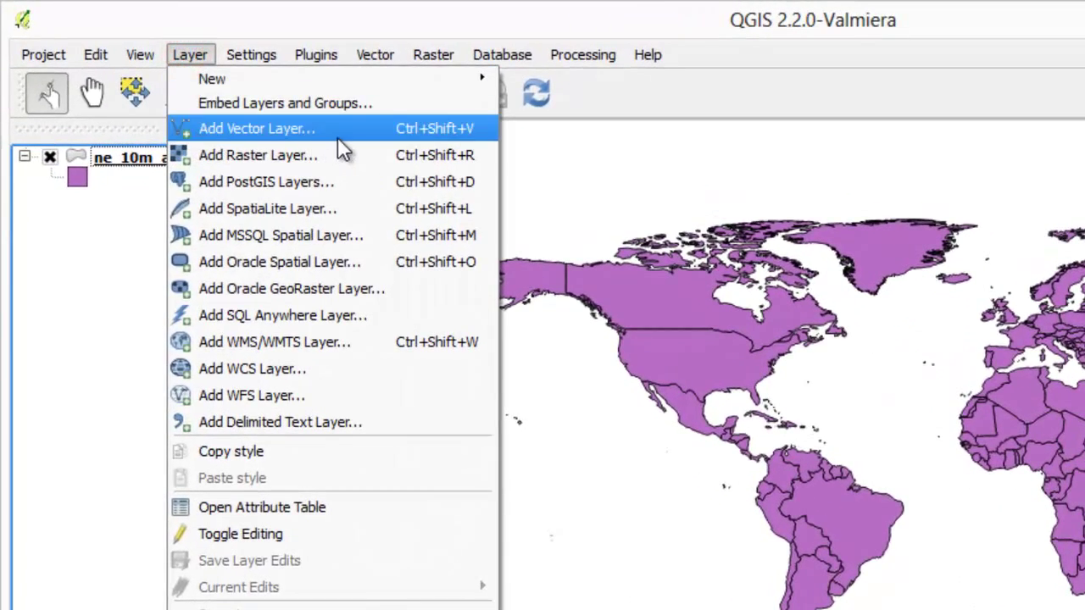
left_click(355, 132)
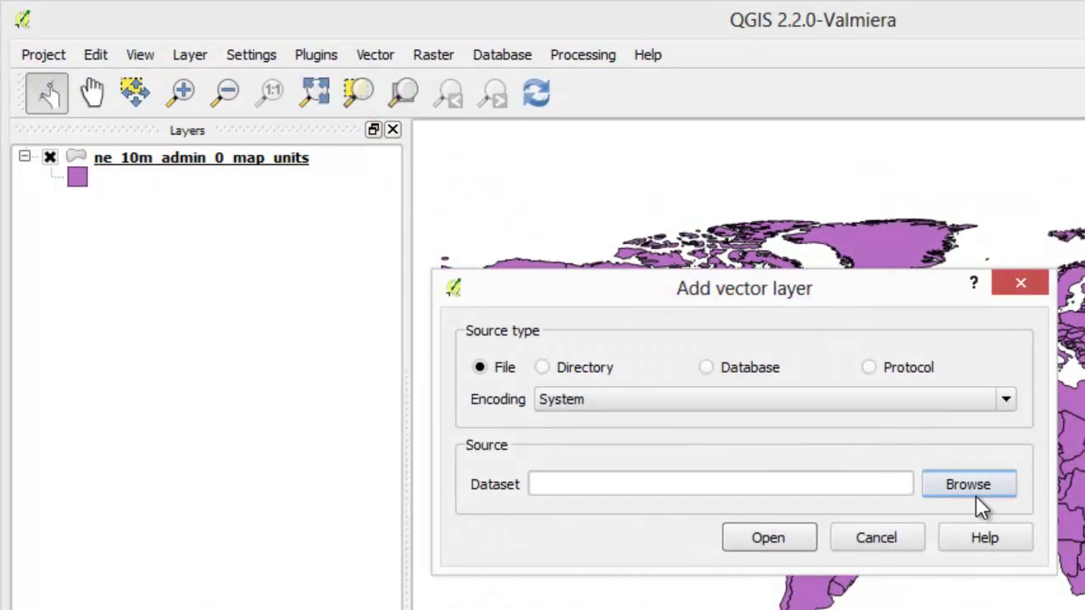
left_click(973, 490)
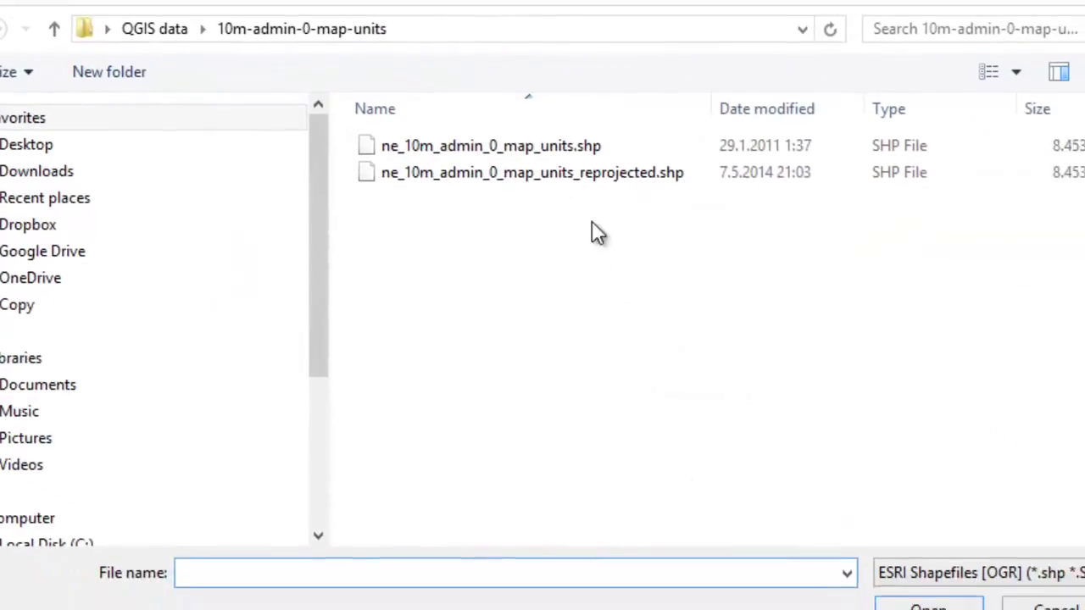
left_click(595, 174)
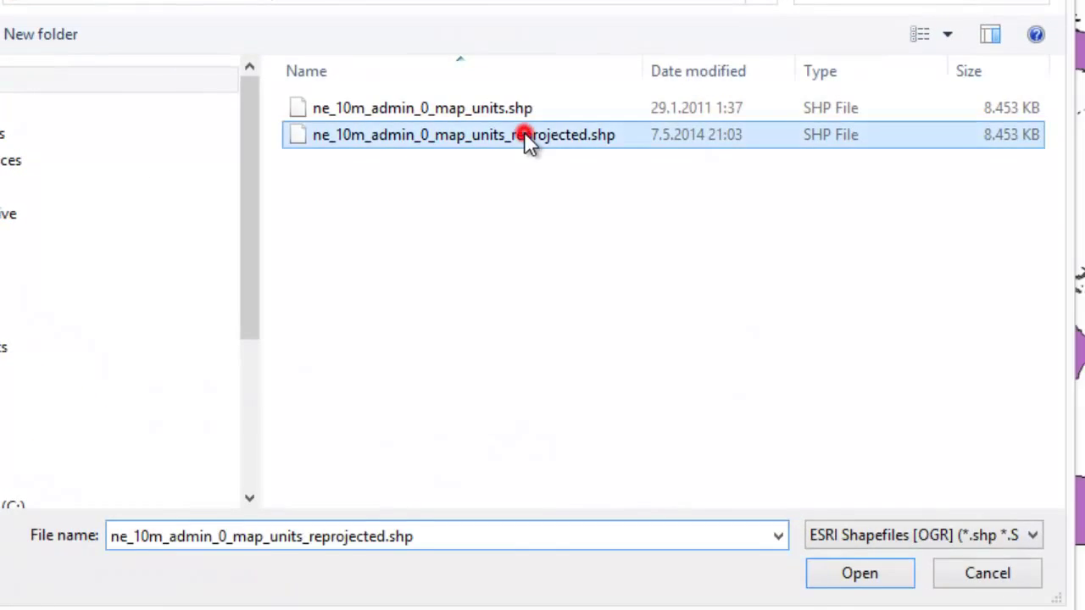
left_click(903, 606)
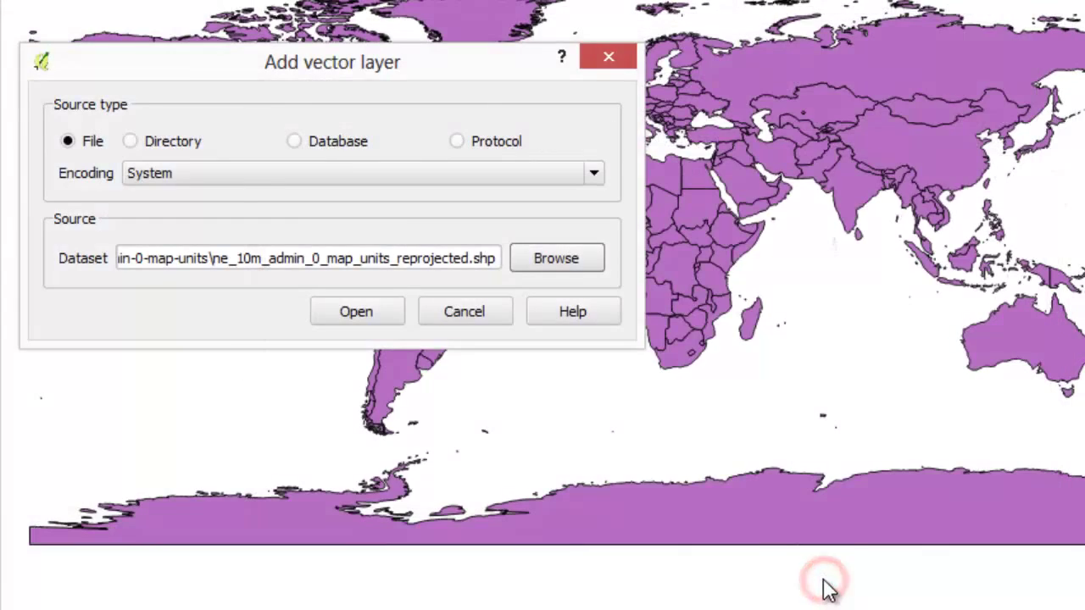
left_click(363, 310)
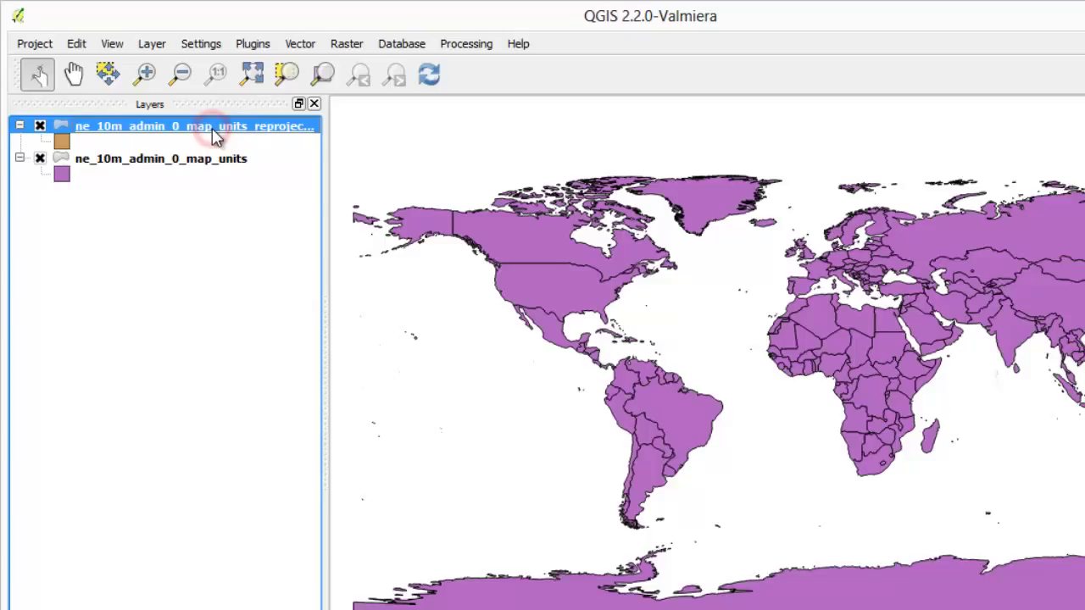
Zoom the map to the reprojected countries layer's full extent
right_click(177, 110)
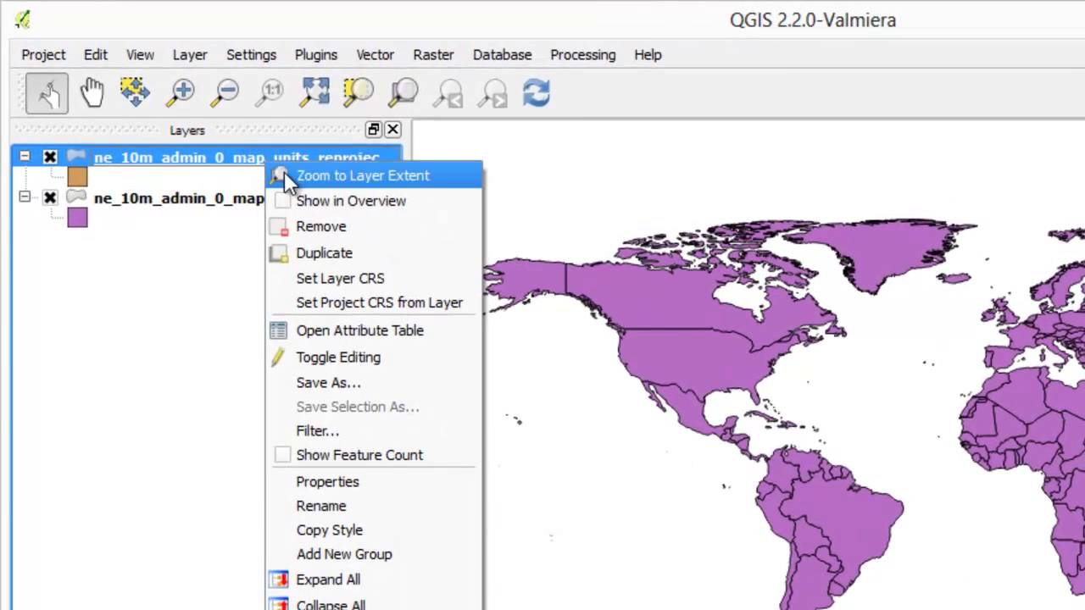
left_click(436, 176)
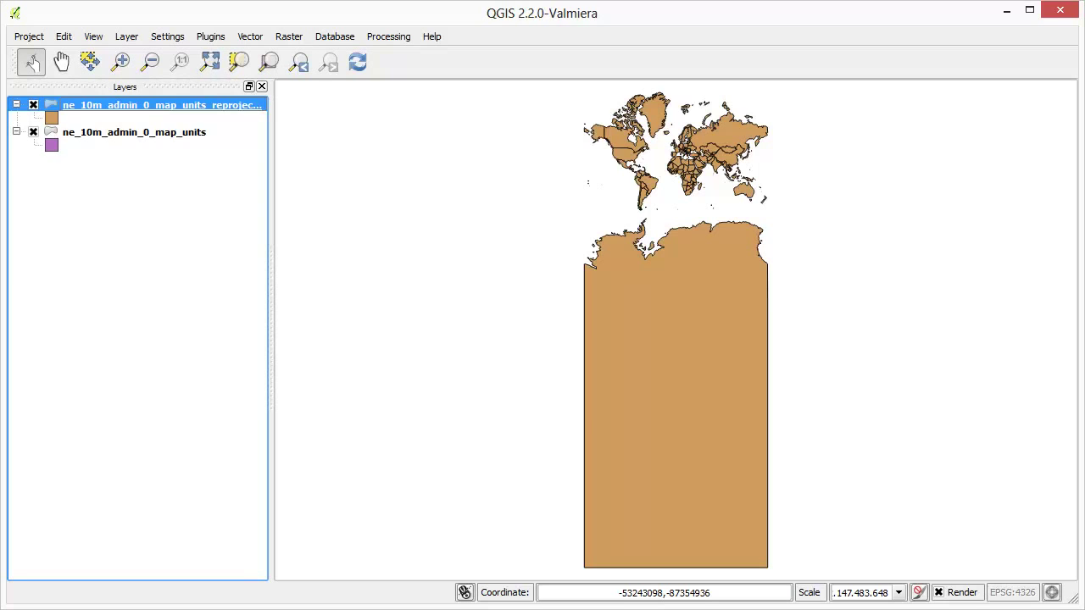
left_click(61, 61)
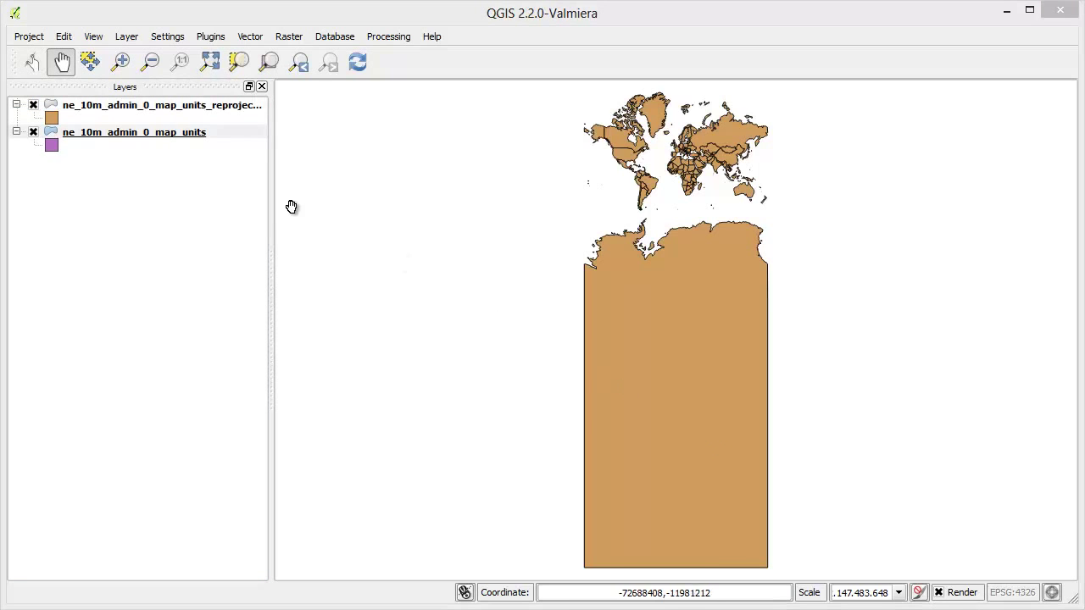
Zoom to the original countries layer's extent and zoom out to compare it with the Mercator layer
right_click(189, 139)
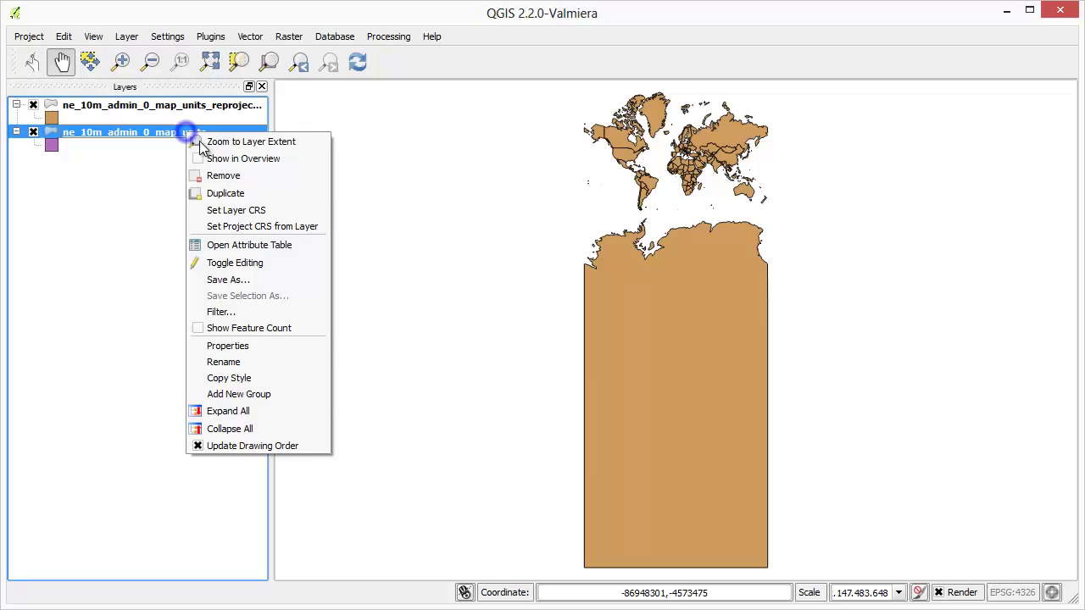
left_click(306, 145)
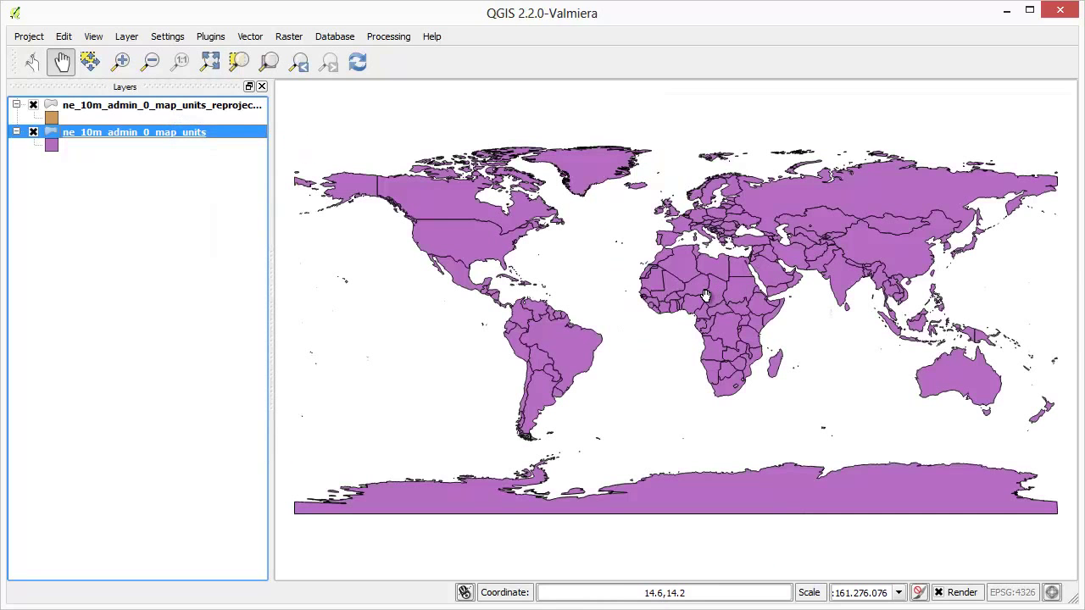
scroll(682, 294, "down", 1)
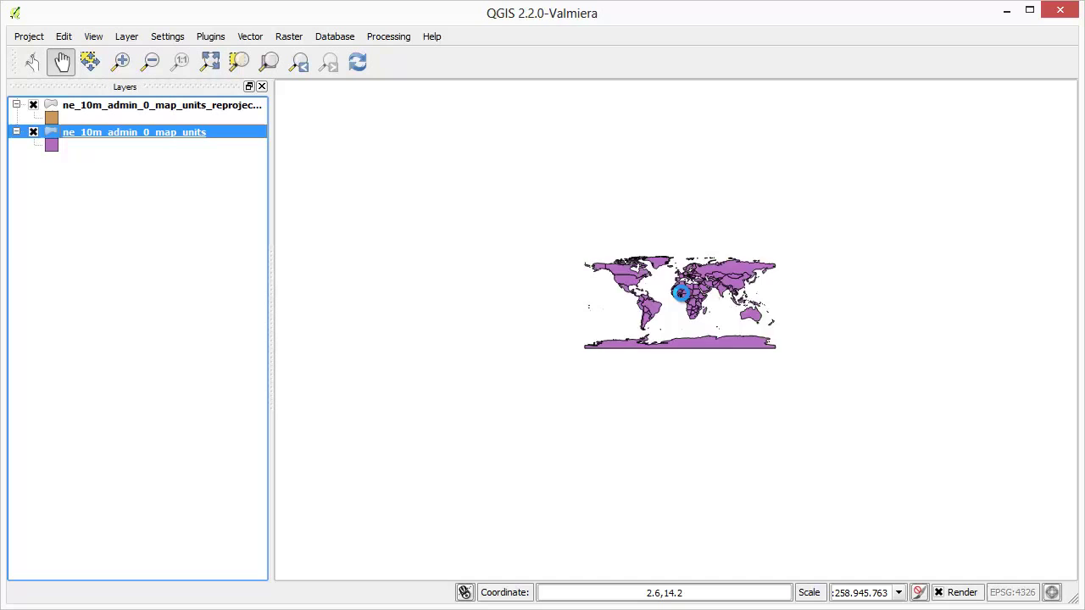
scroll(681, 293, "down", 3)
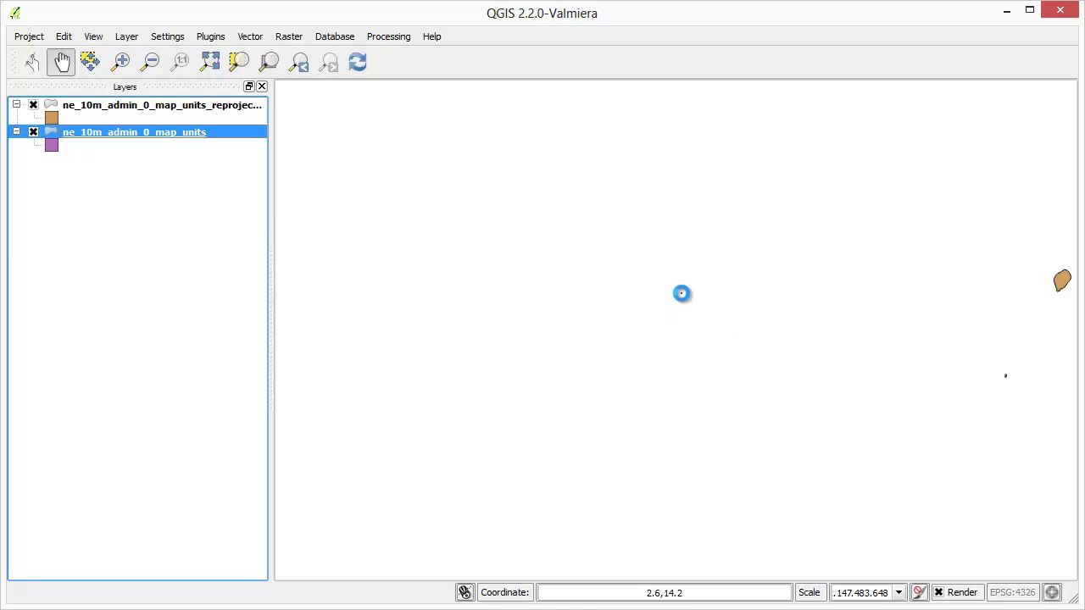
scroll(681, 294, "down", 4)
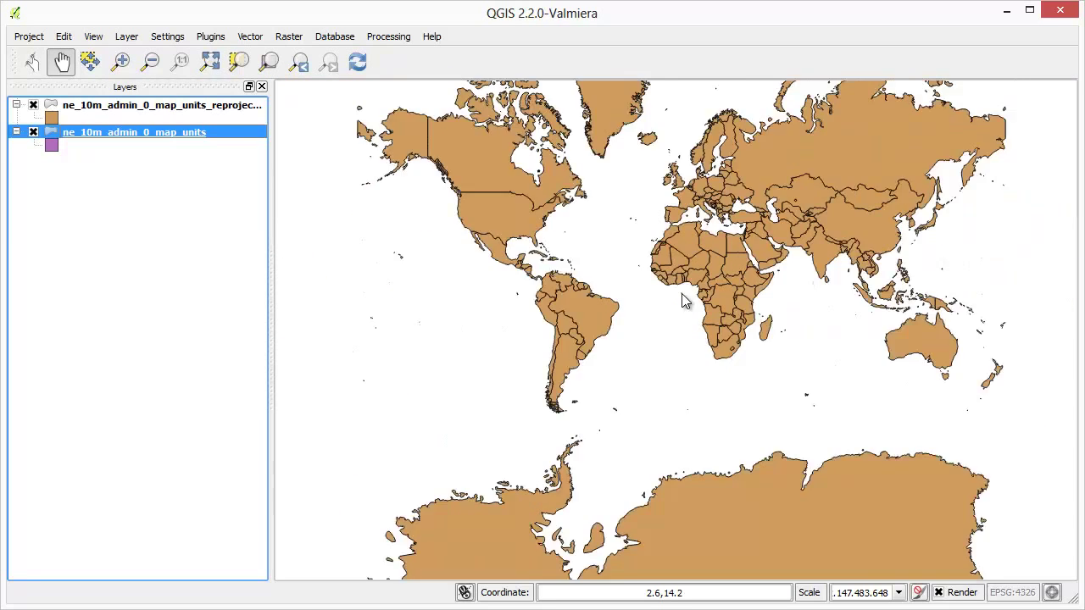
scroll(686, 301, "down", 2)
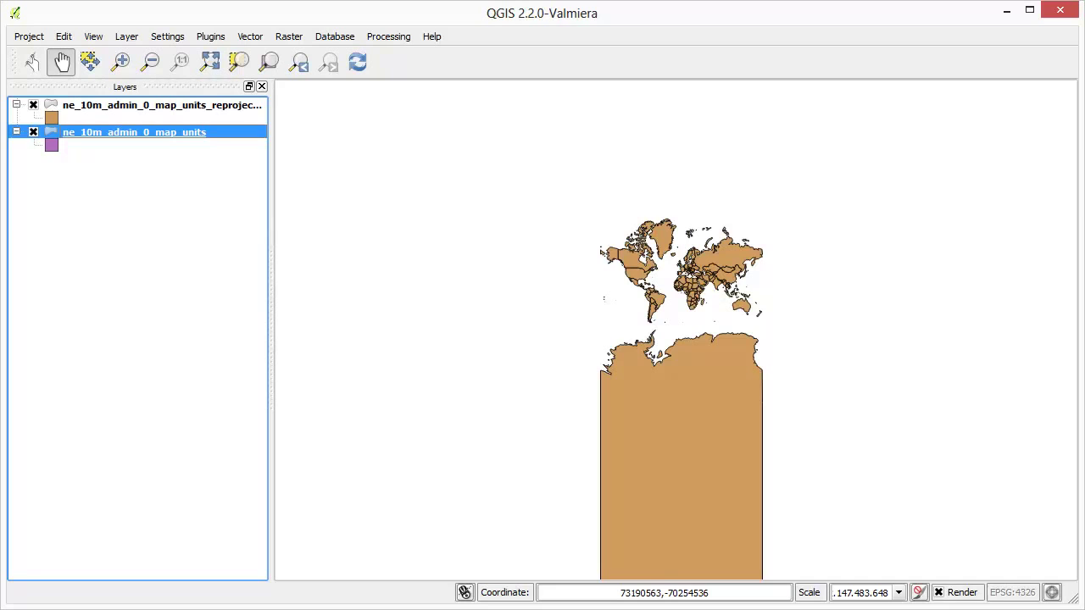
Zoom the map to the reprojected countries layer's full extent
left_click(182, 104)
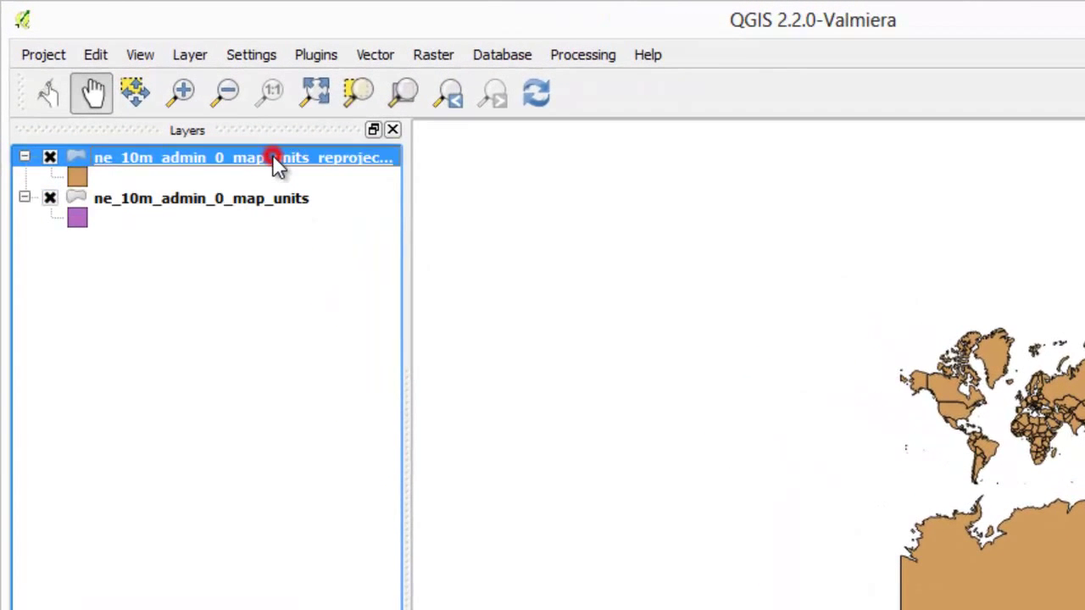
right_click(274, 158)
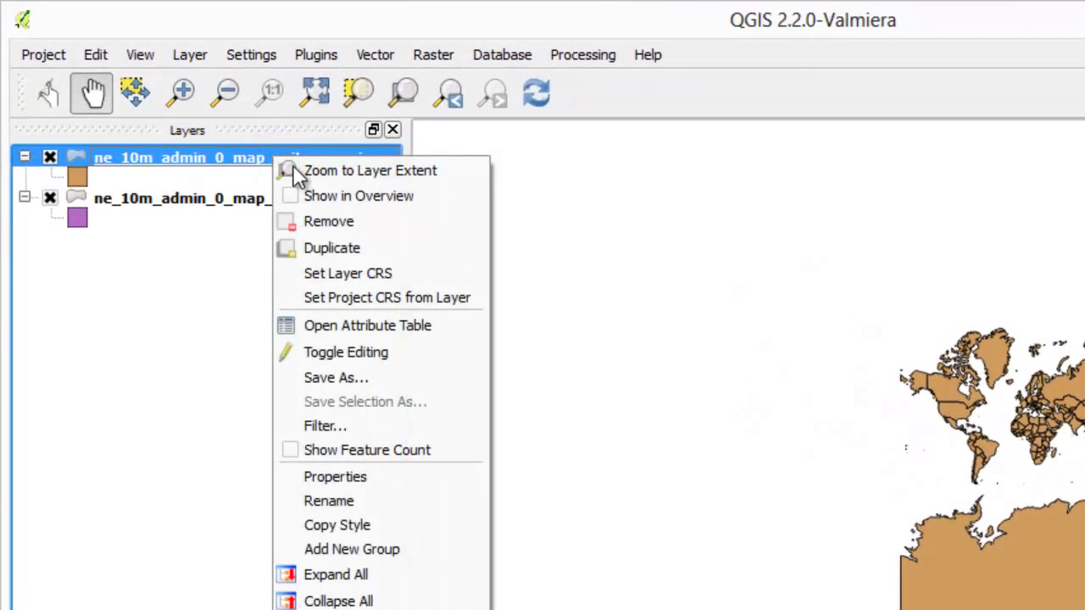
left_click(437, 171)
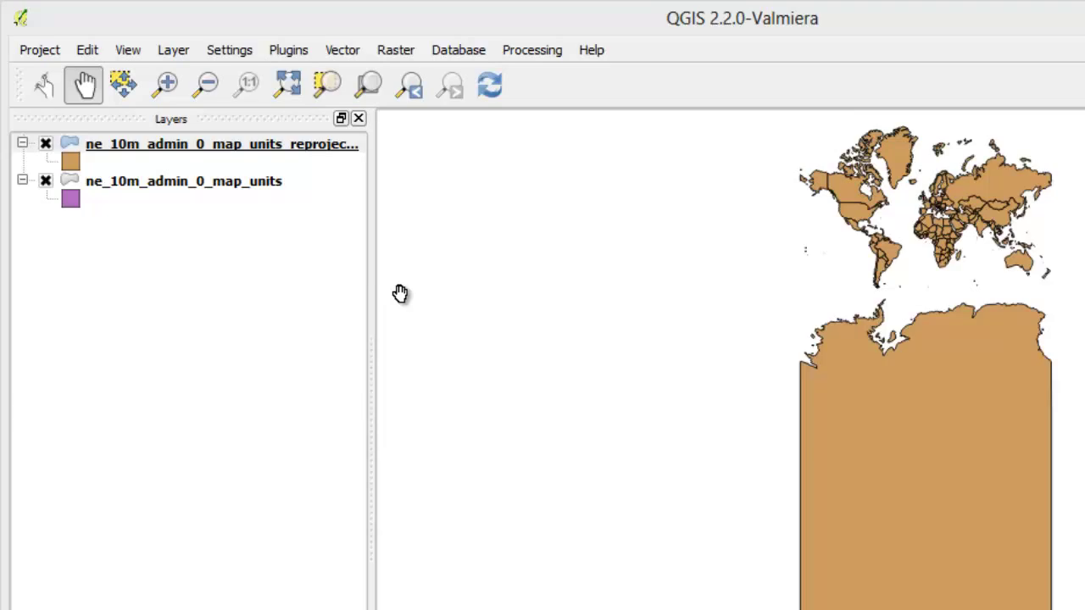
Set Options > CRS to automatically enable 'on the fly' reprojection when layers differ in CRS
left_click(243, 49)
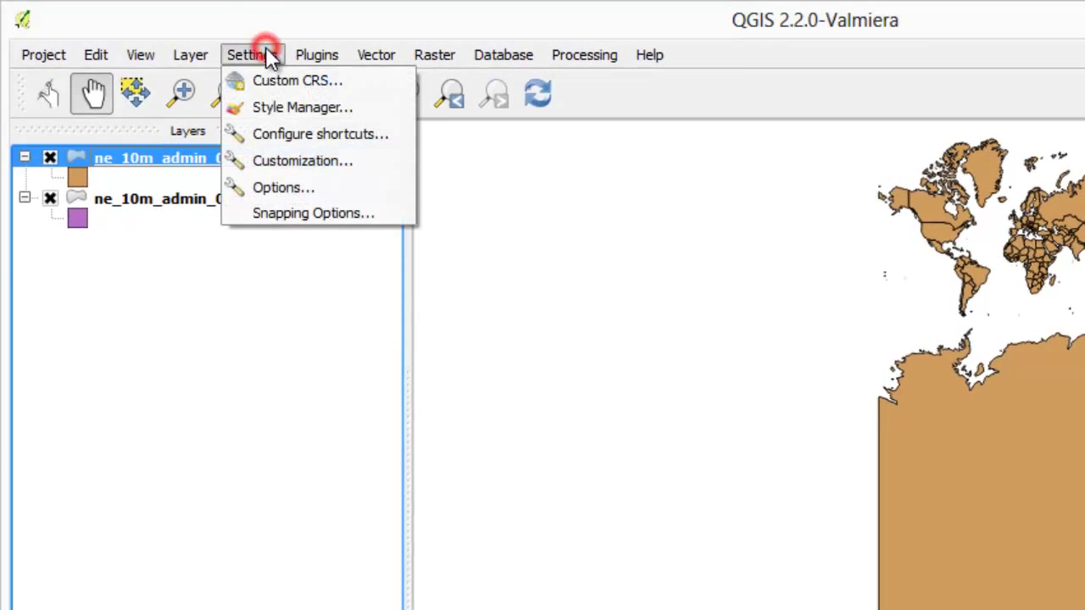
left_click(327, 190)
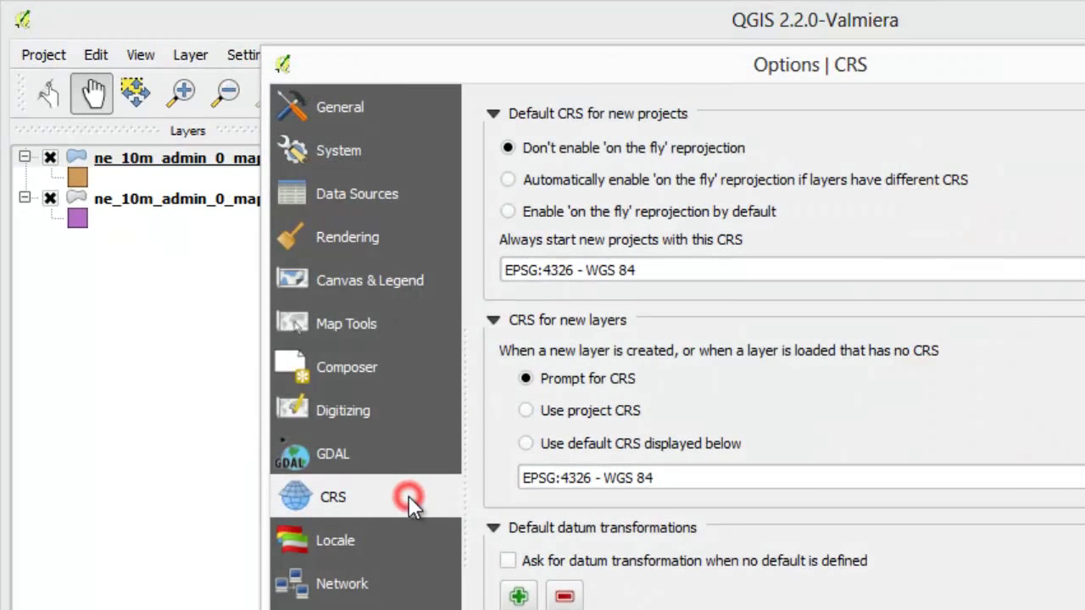
left_click(540, 179)
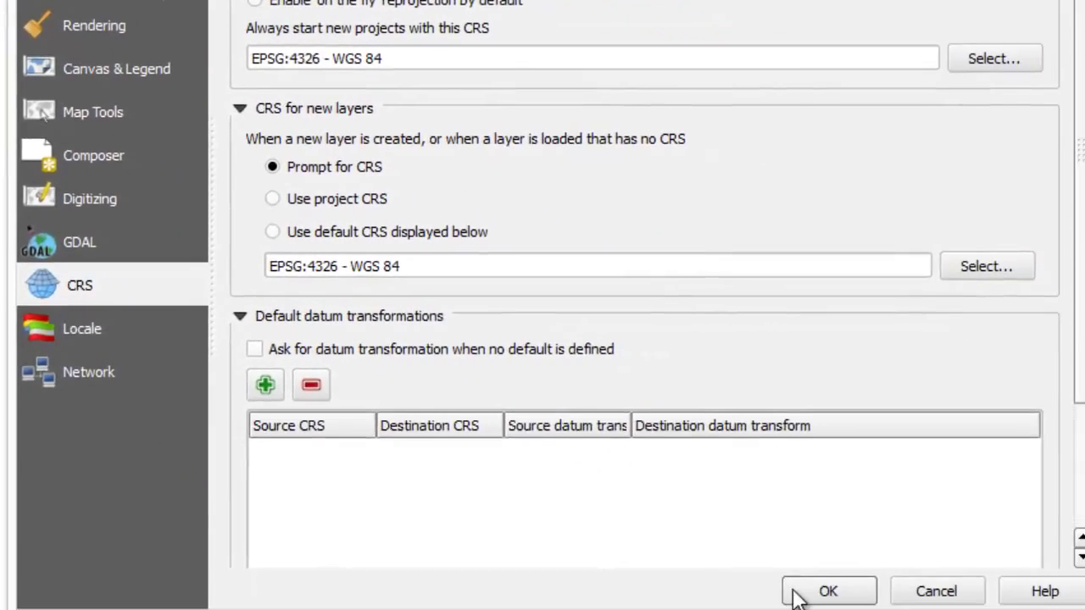
left_click(1057, 609)
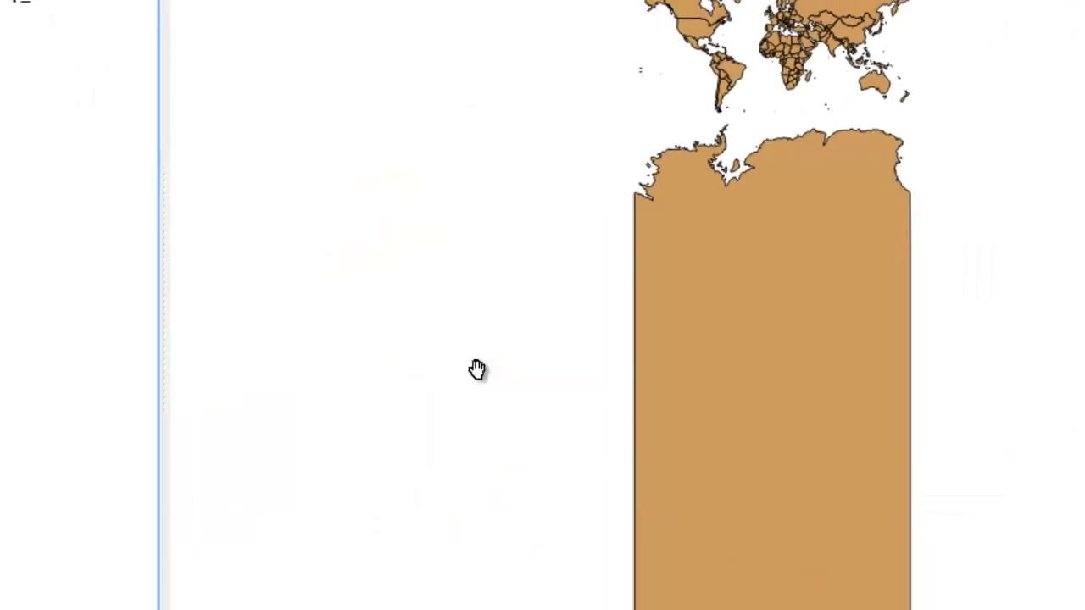
Enable on-the-fly CRS transformation for the project with WGS 84 (EPSG:4326) as project CRS
left_click(44, 55)
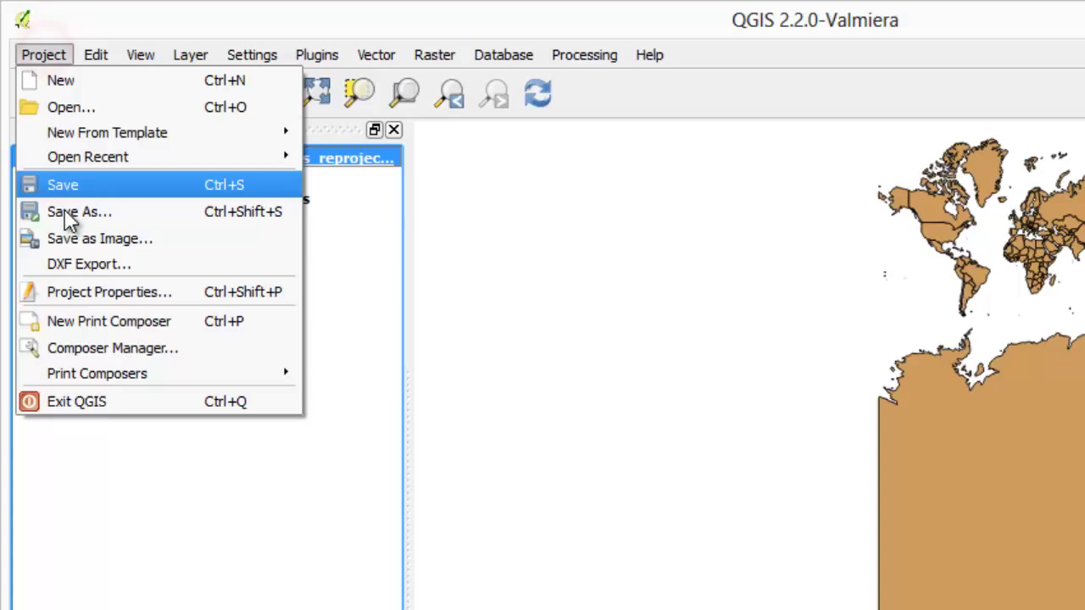
left_click(203, 295)
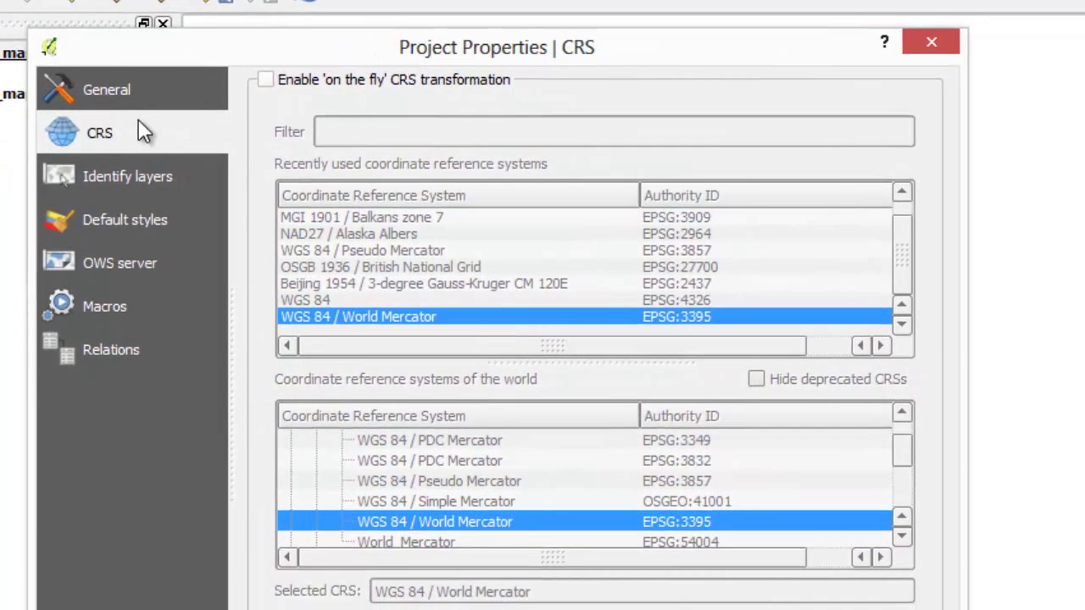
left_click(140, 125)
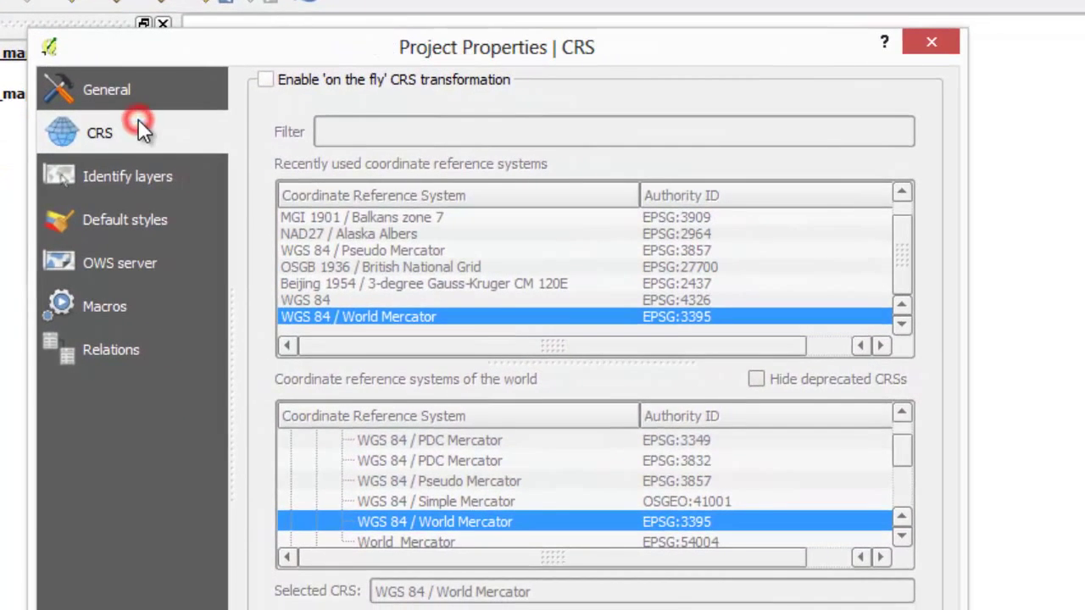
left_click(265, 80)
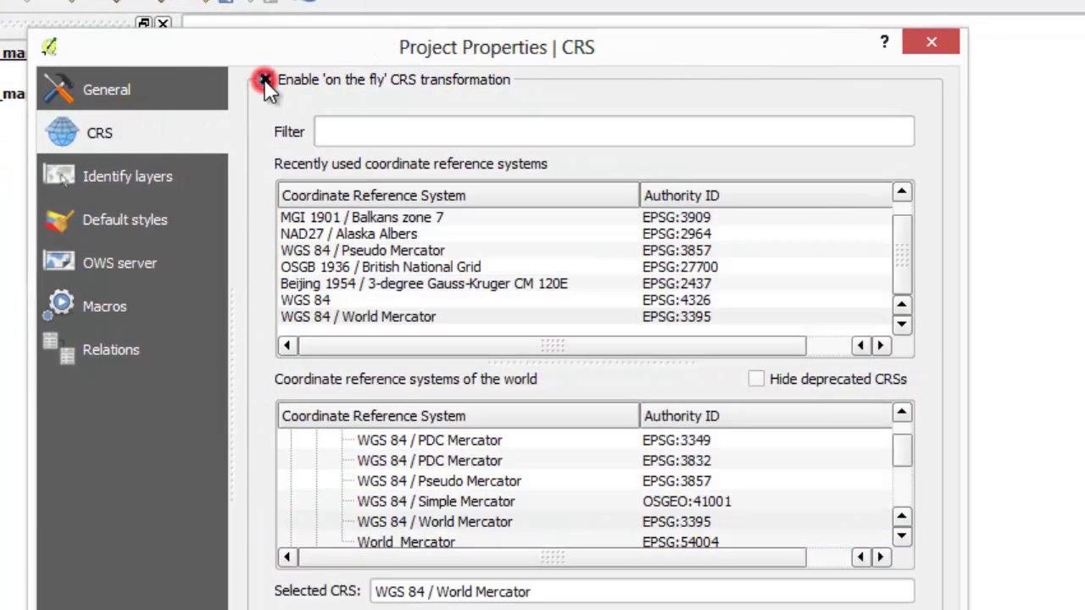
left_click(343, 300)
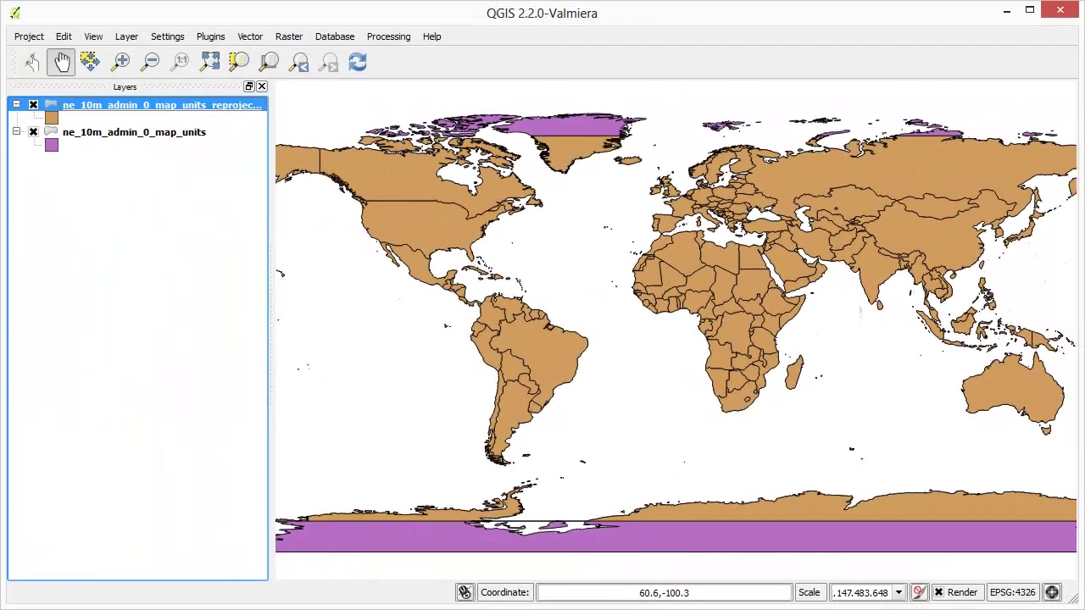
left_click(436, 381)
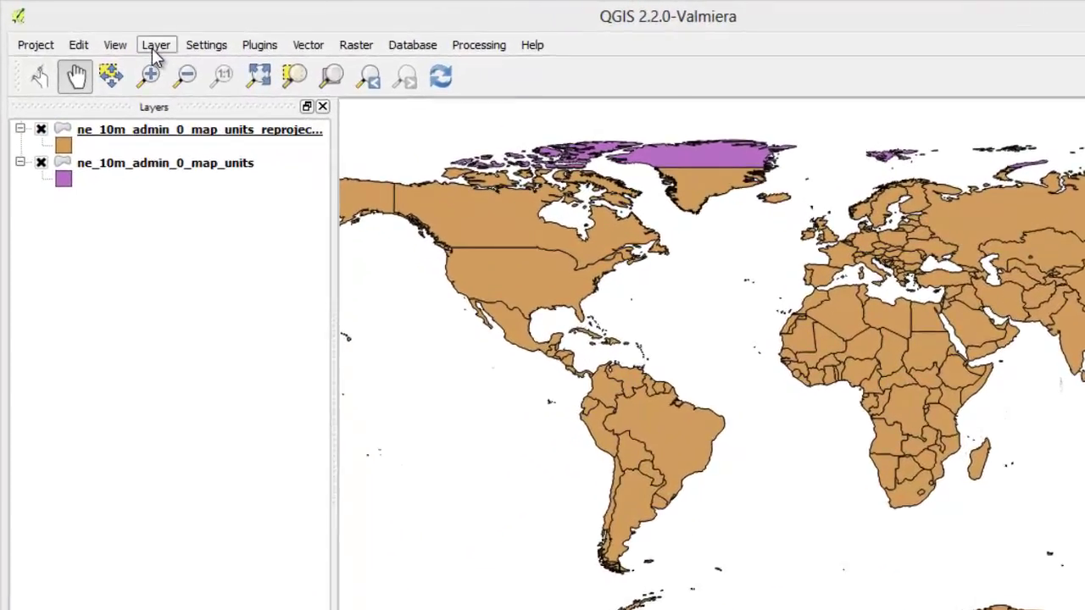
left_click(155, 47)
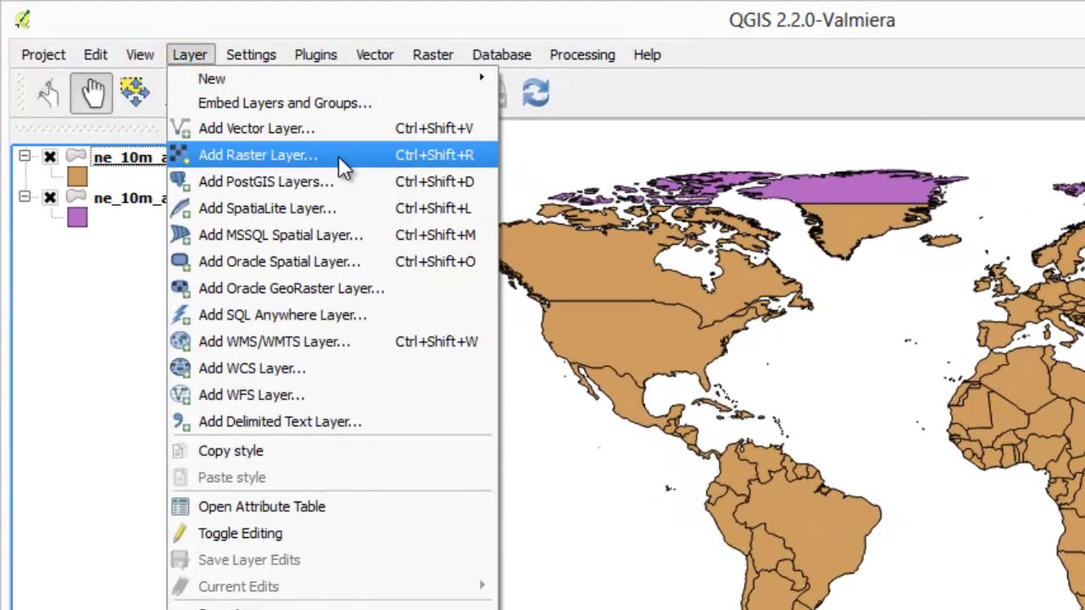
Add MiniScale_(no_grid)_R14.tif as a raster layer
left_click(282, 131)
key("ctrl+shift+r")
left_click(528, 284)
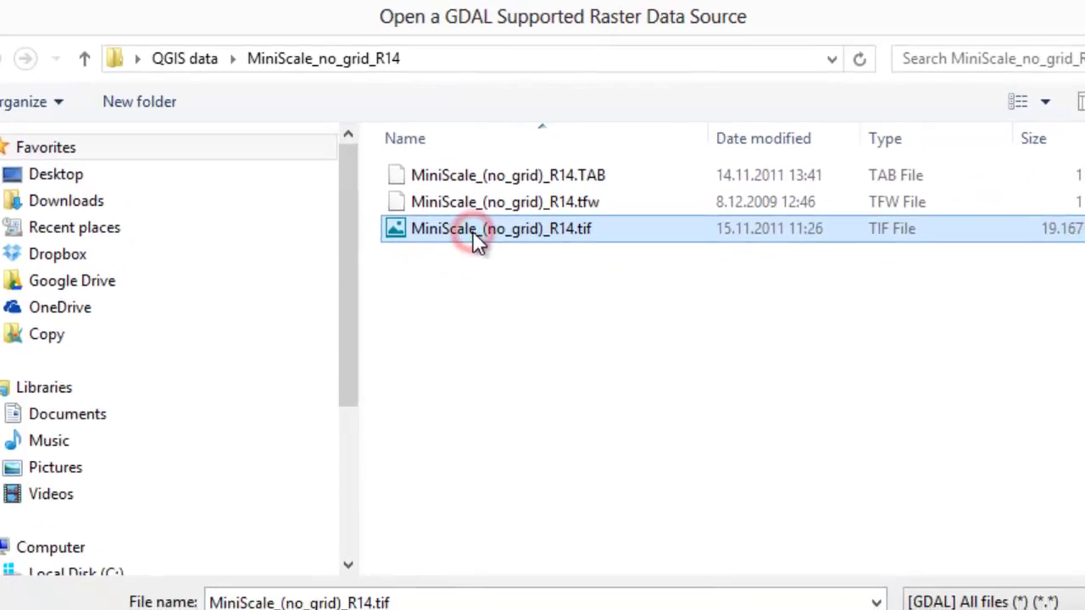
left_click(933, 609)
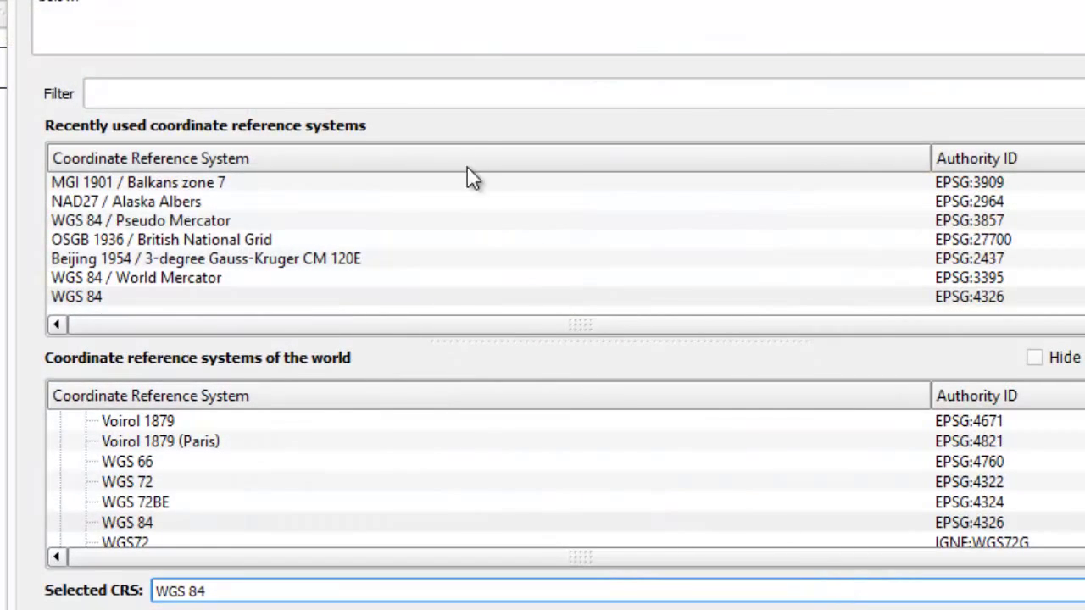
Assign the raster OSGB 1936 / British National Grid (EPSG:27700) via the 'OSGB 19' filter
left_click(438, 94)
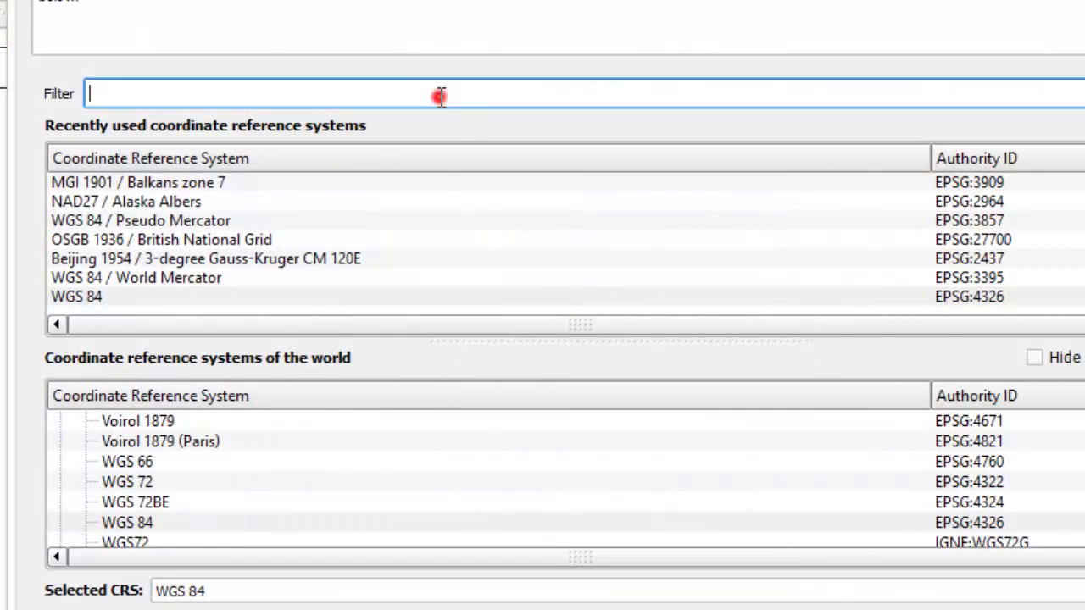
type("OSG")
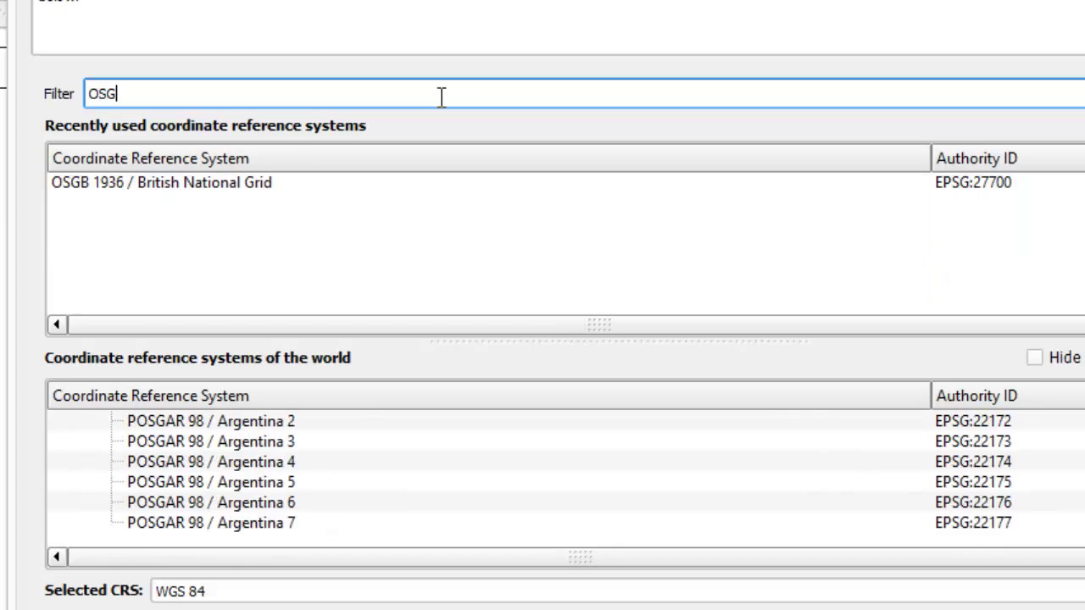
type("B 1936")
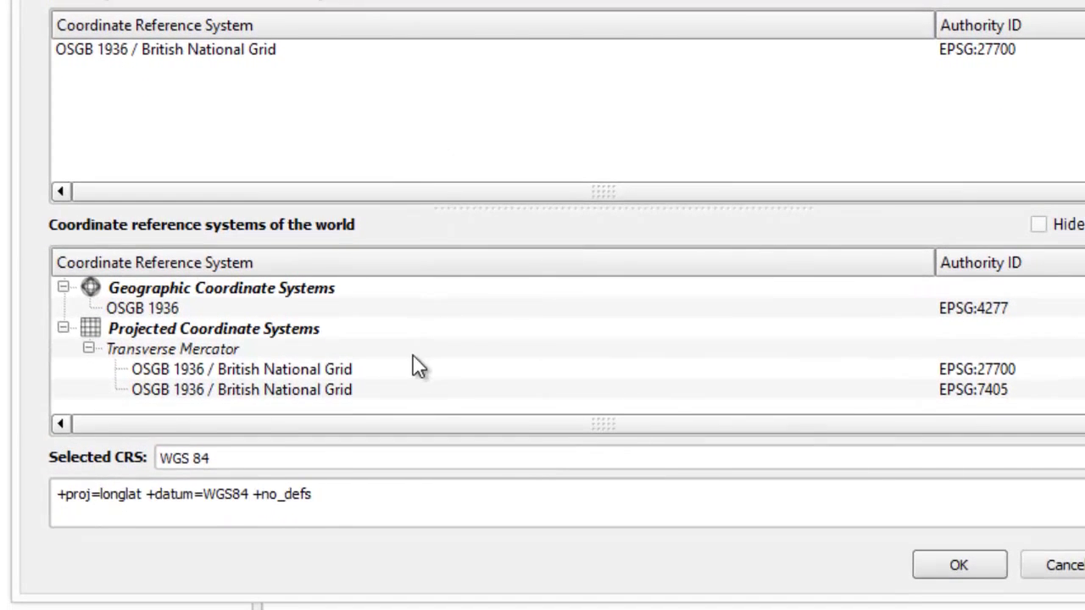
left_click(405, 502)
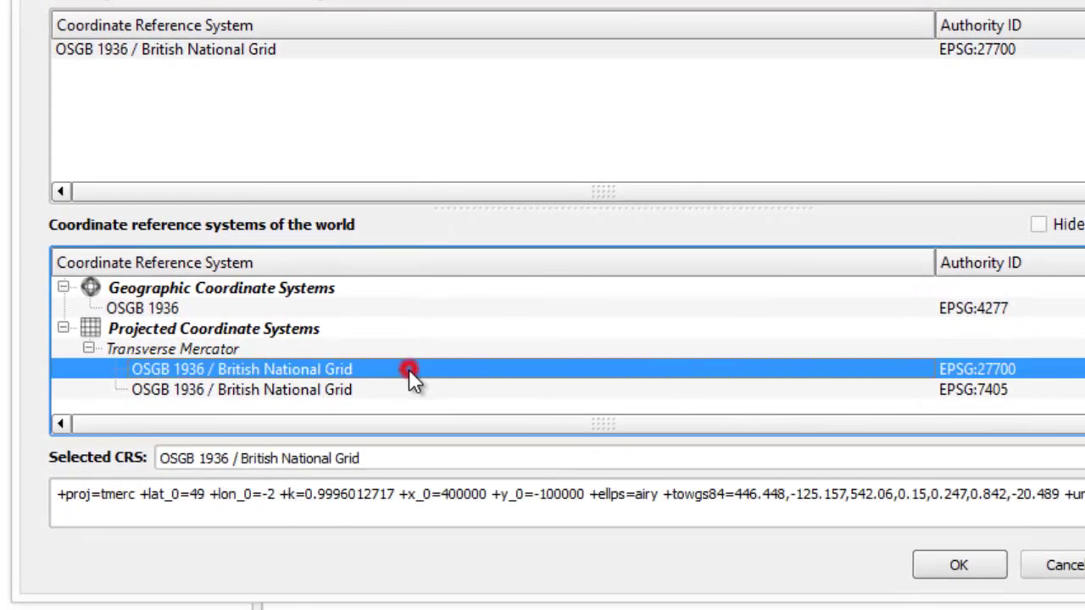
left_click(923, 555)
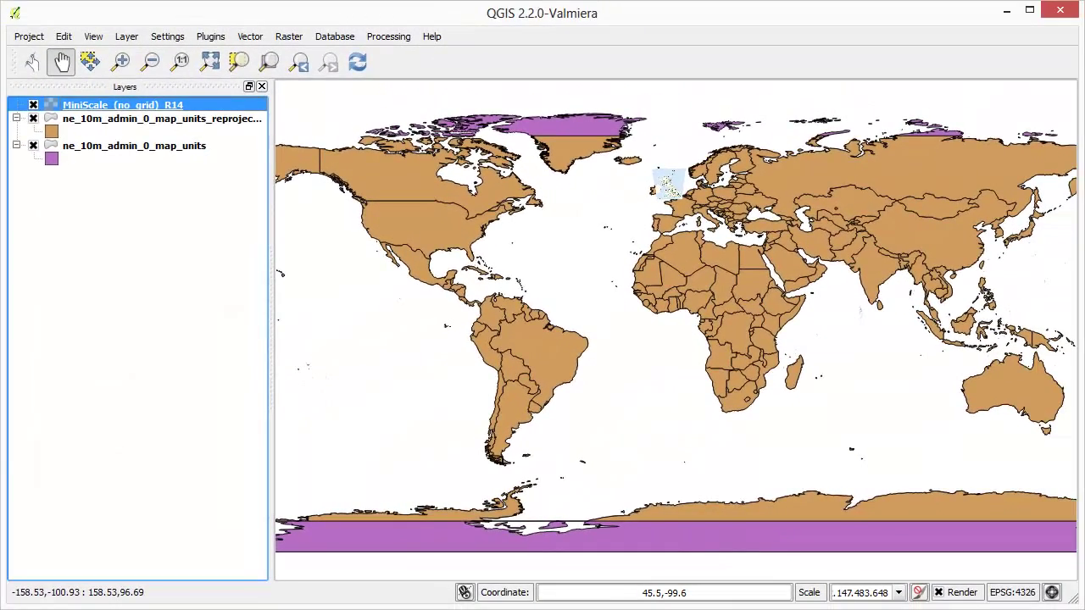
Zoom the map to the MiniScale raster layer's extent, then clear the layer selection
left_click(200, 145)
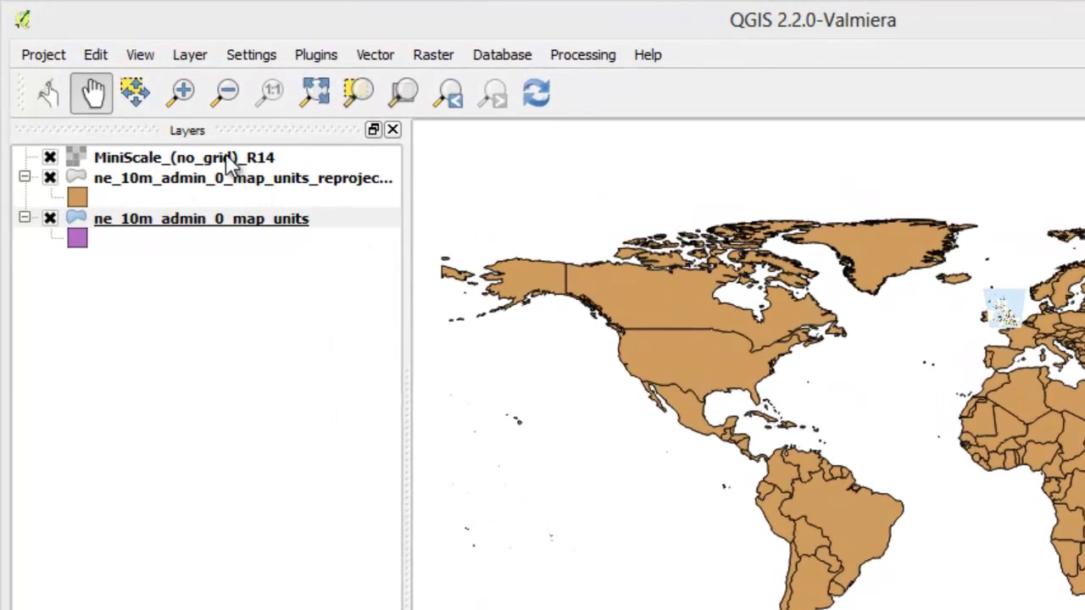
right_click(222, 154)
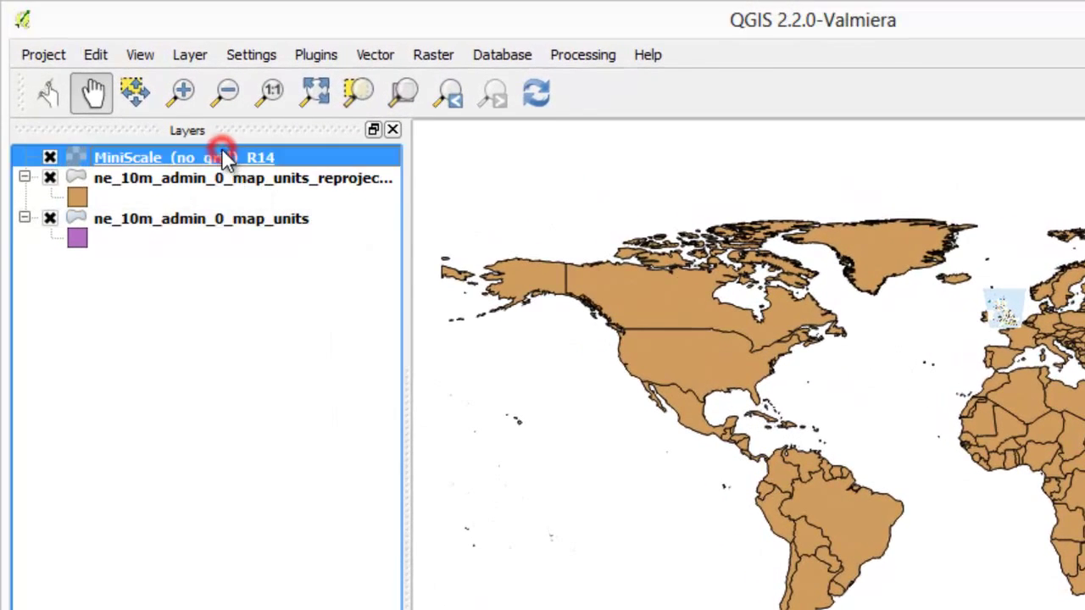
left_click(251, 164)
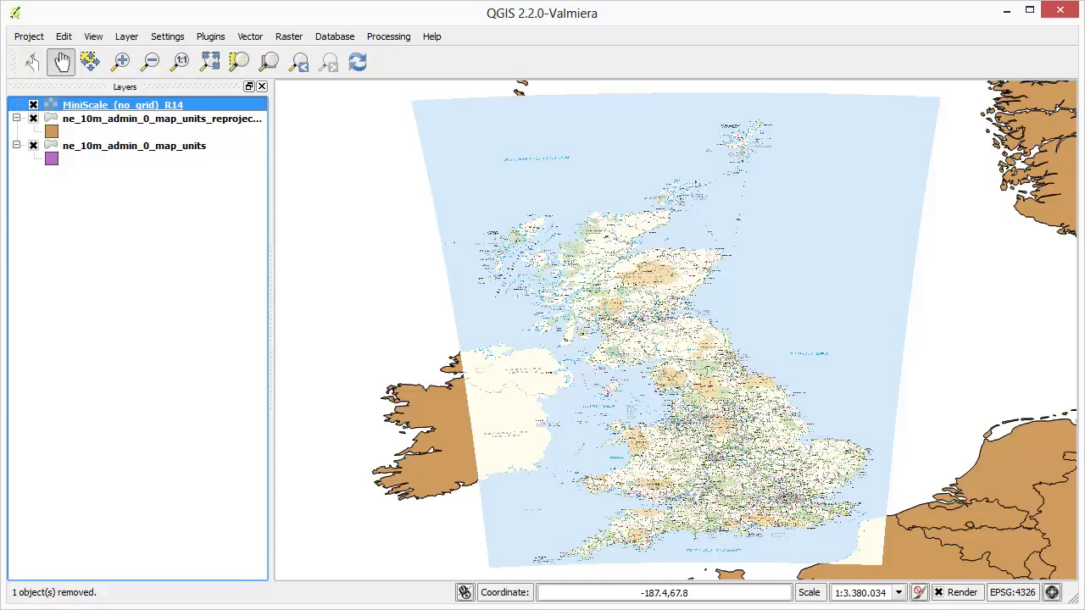
left_click(1025, 431)
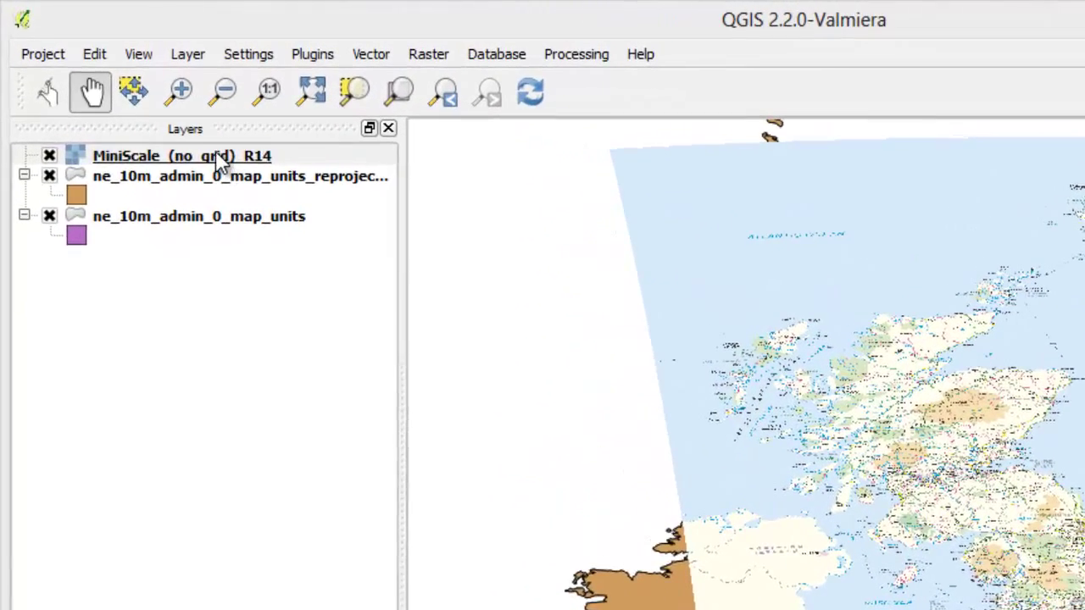
Remove the MiniScale_(no_grid)_R14 raster layer from the project and confirm
right_click(149, 107)
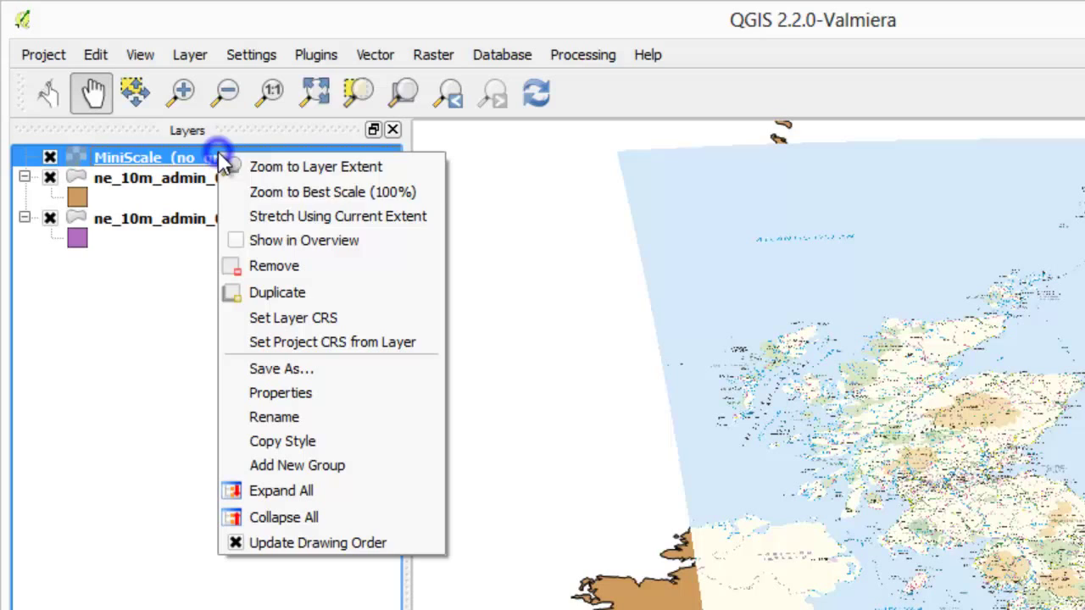
left_click(323, 274)
left_click(783, 510)
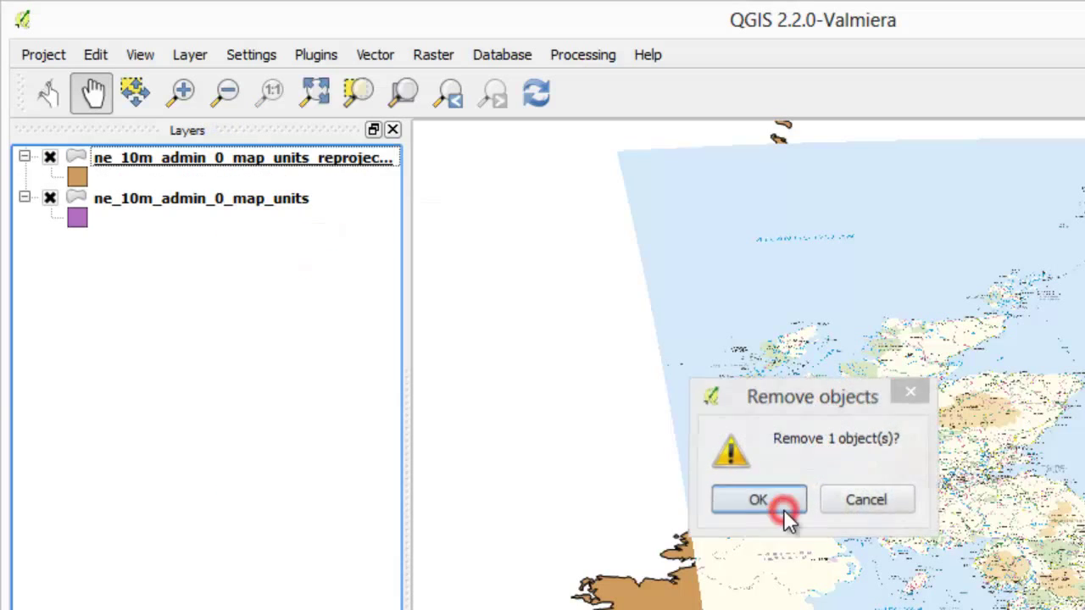
Open Raster > Projections > Assign projection with MiniScale_(no_grid)_R14.tif as input
left_click(436, 56)
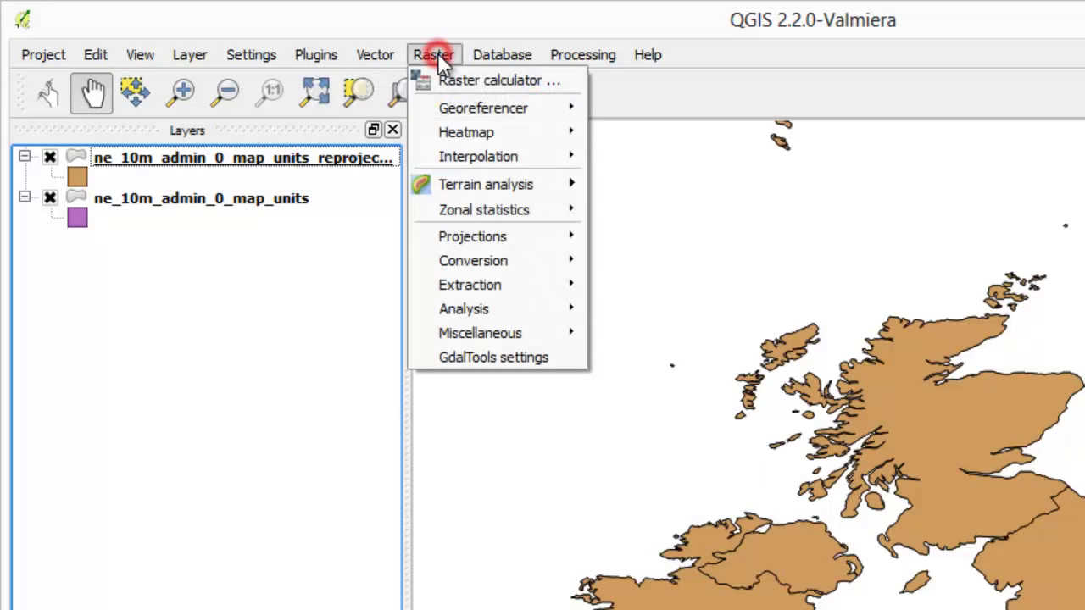
mouse_move(467, 240)
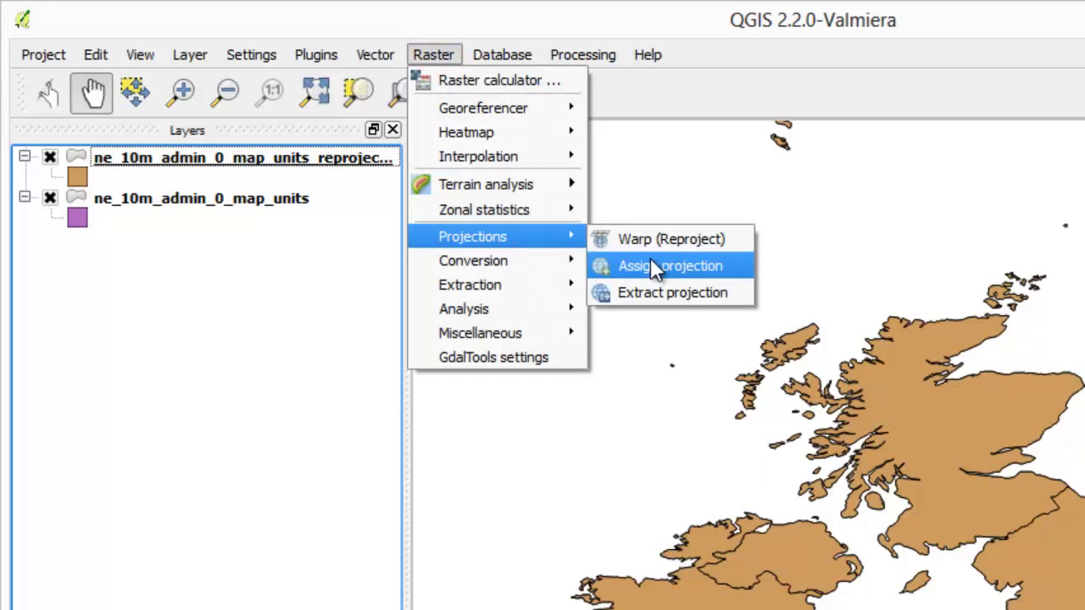
left_click(730, 270)
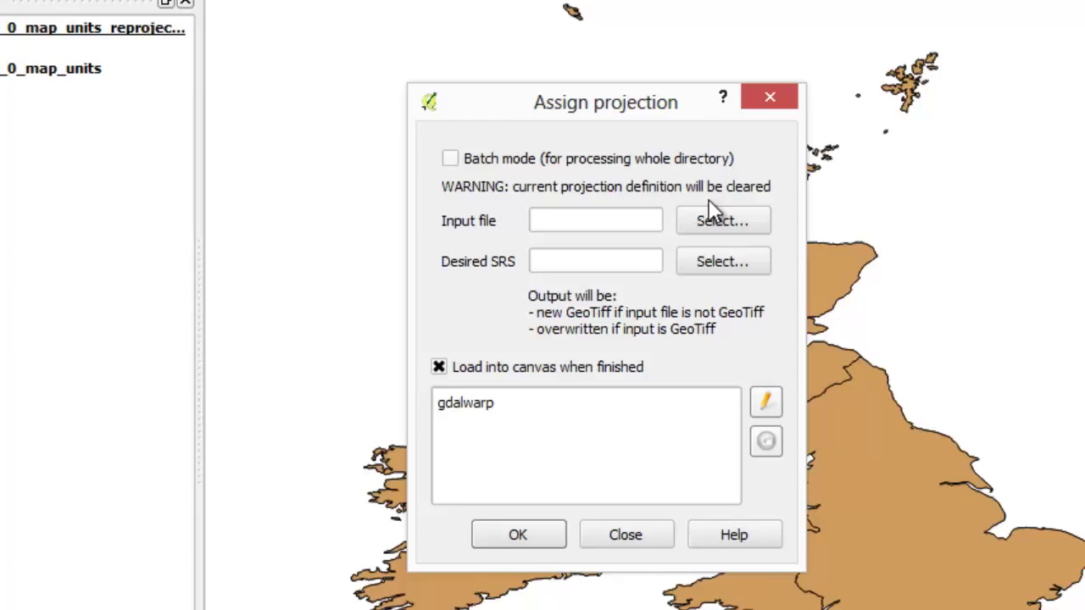
left_click(882, 306)
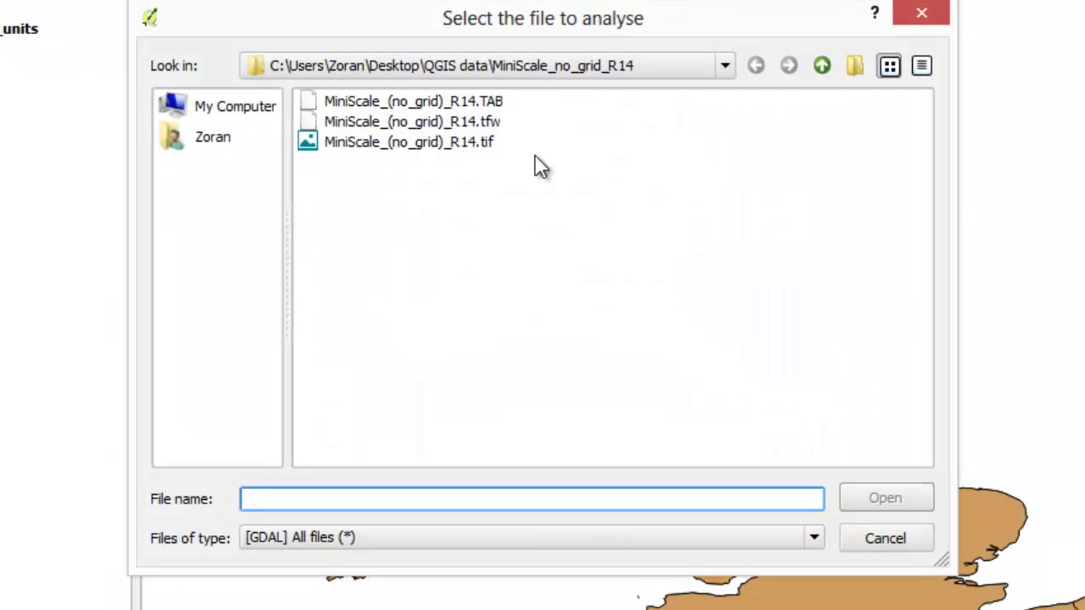
left_click(471, 146)
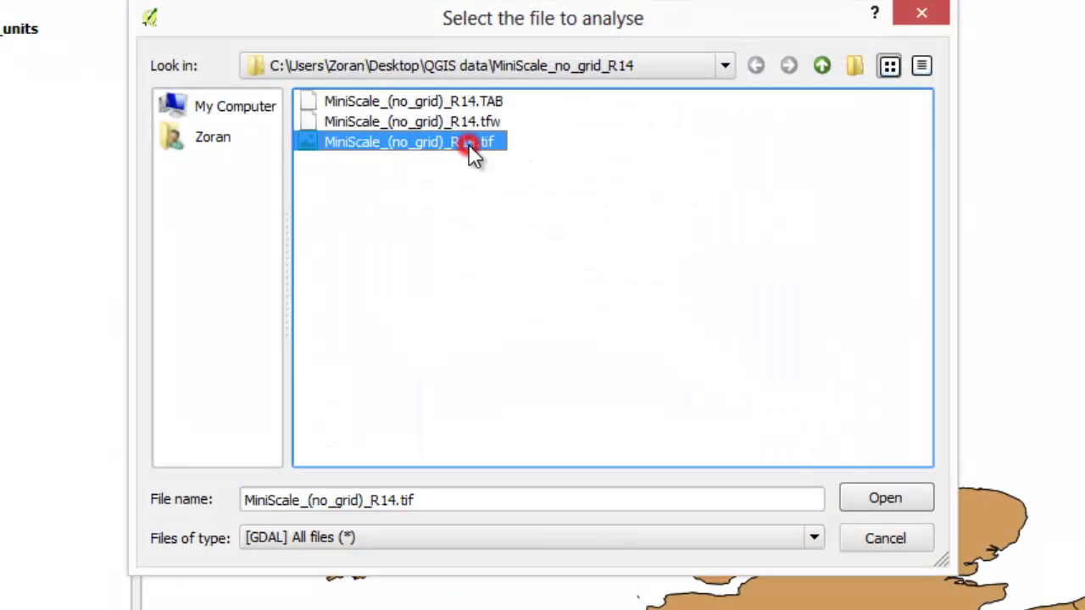
left_click(915, 496)
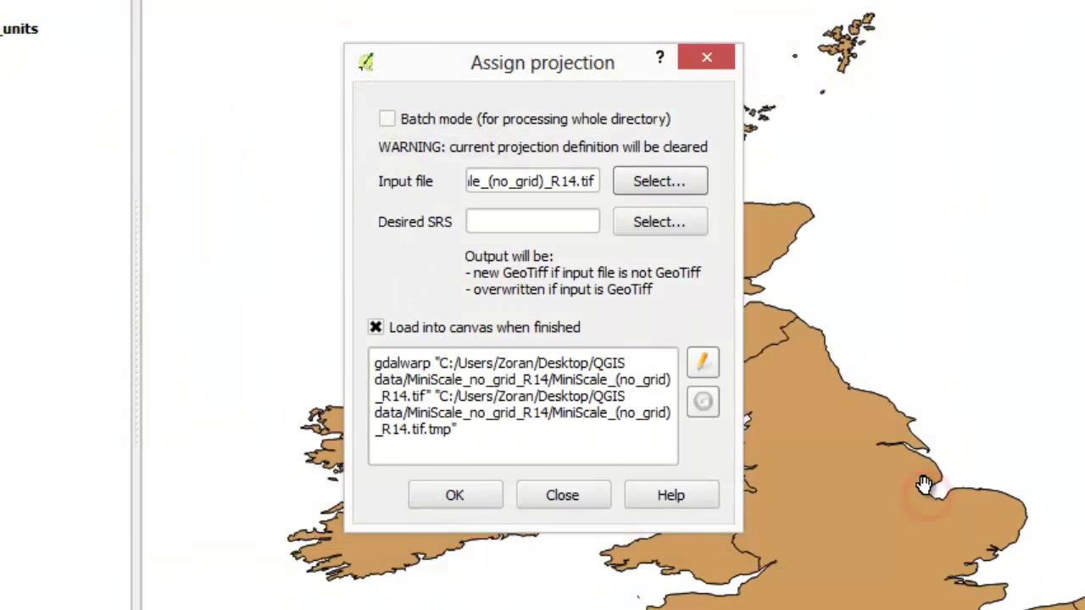
Set the desired SRS to OSGB 1936 / British National Grid (EPSG:27700)
left_click(649, 222)
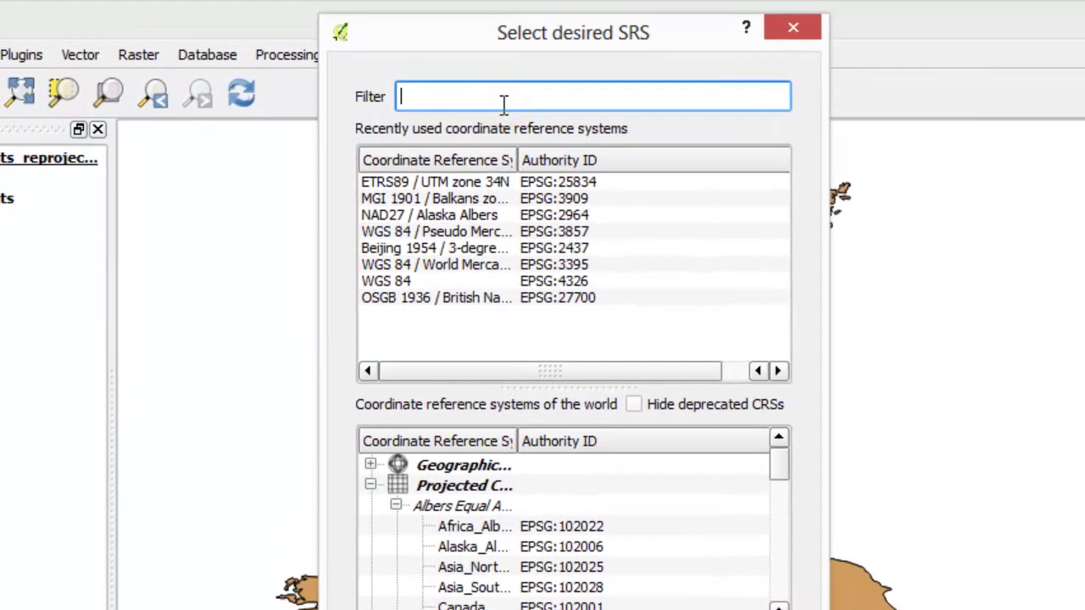
type("O")
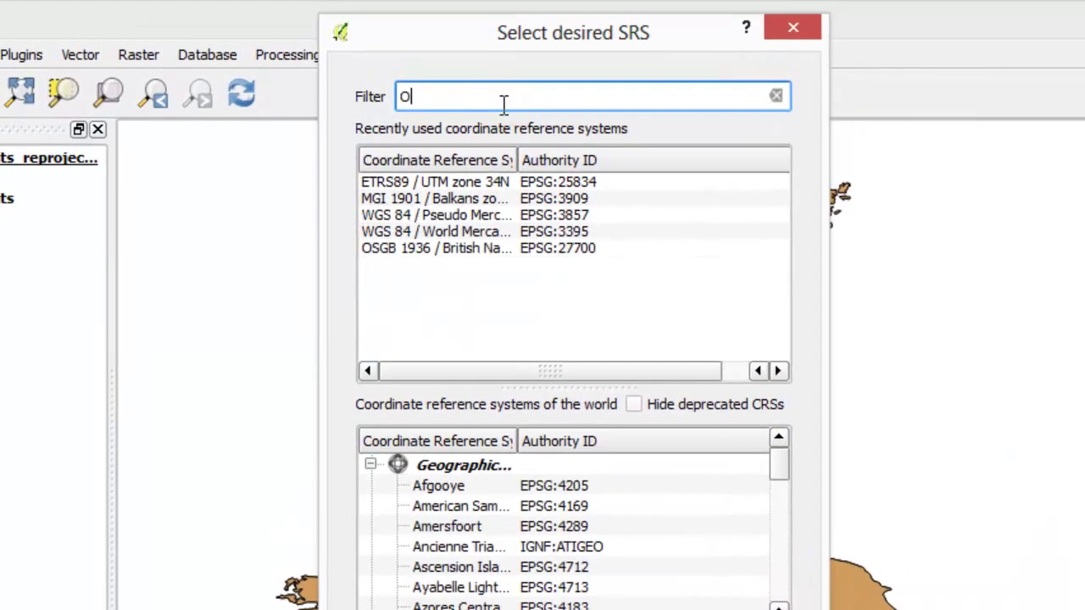
type("SGB")
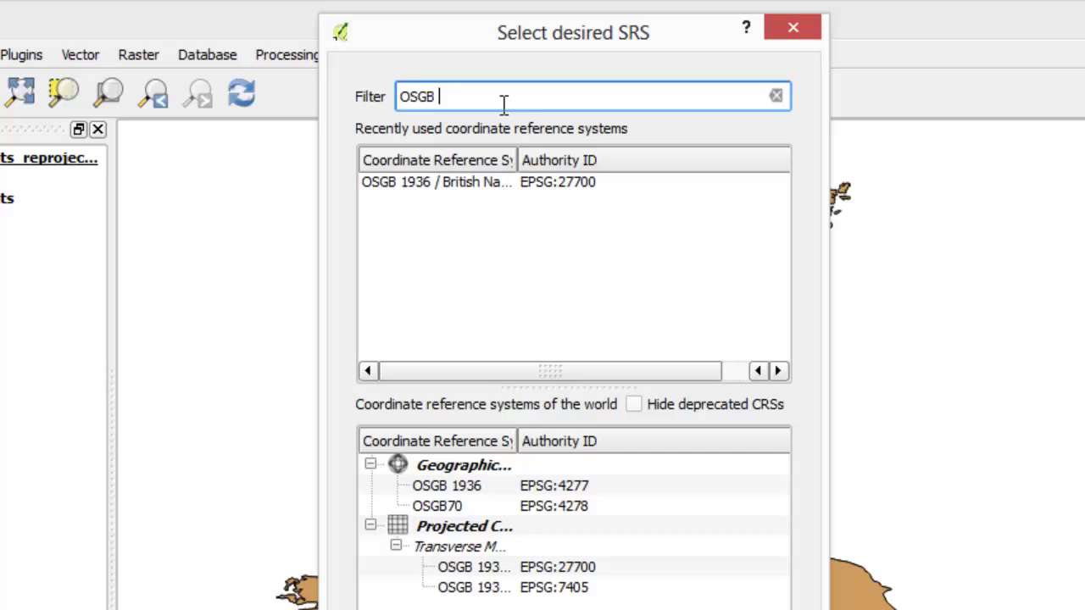
type(" 1936")
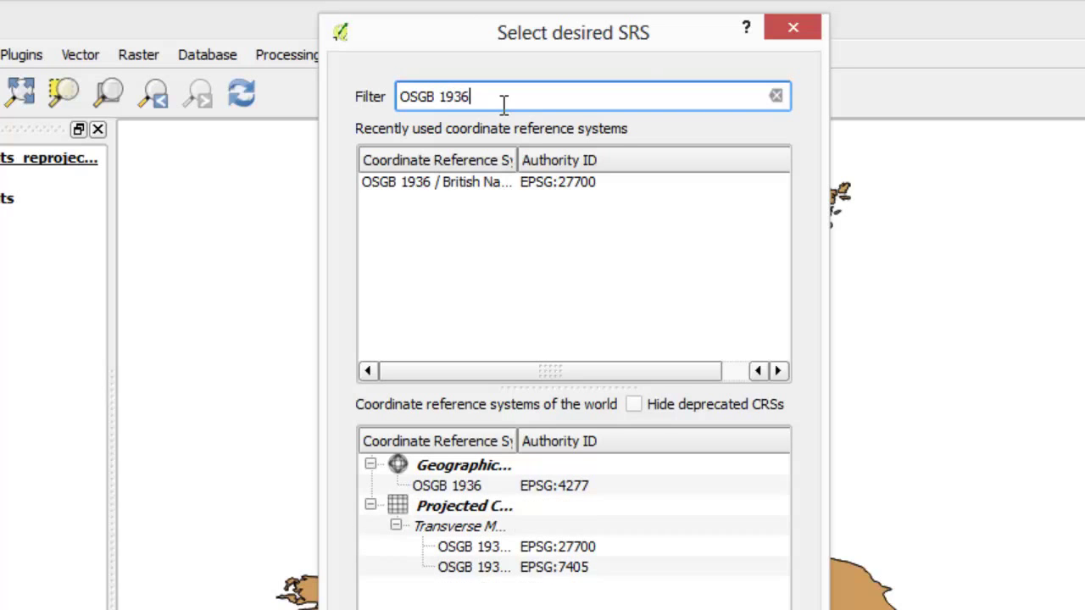
left_click(598, 547)
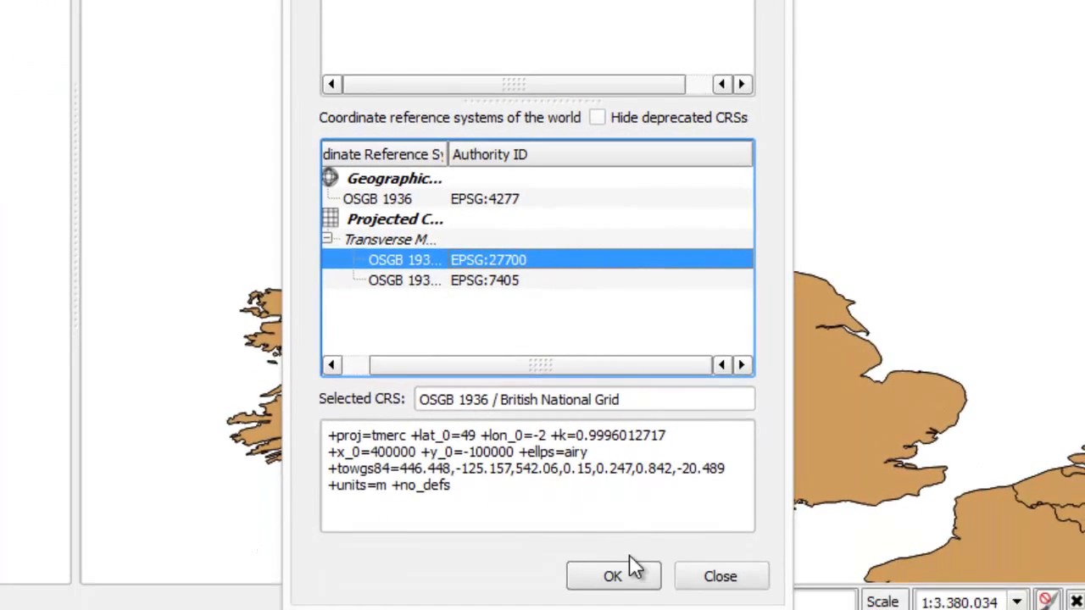
left_click(629, 566)
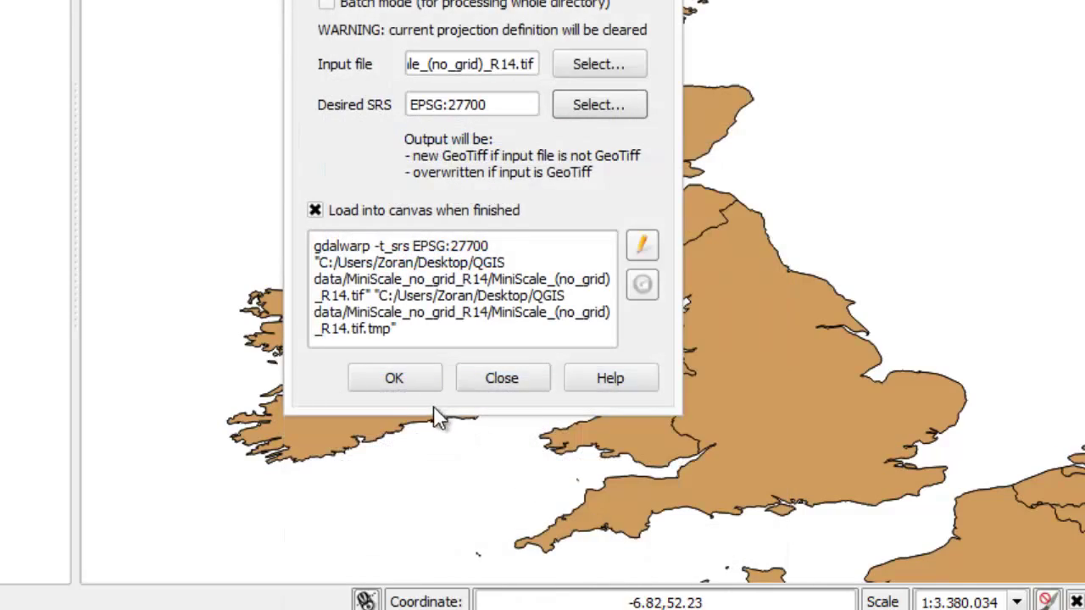
Assign EPSG:27700 to the MiniScale raster, dismissing the completion and TIFF tag warning messages
left_click(410, 379)
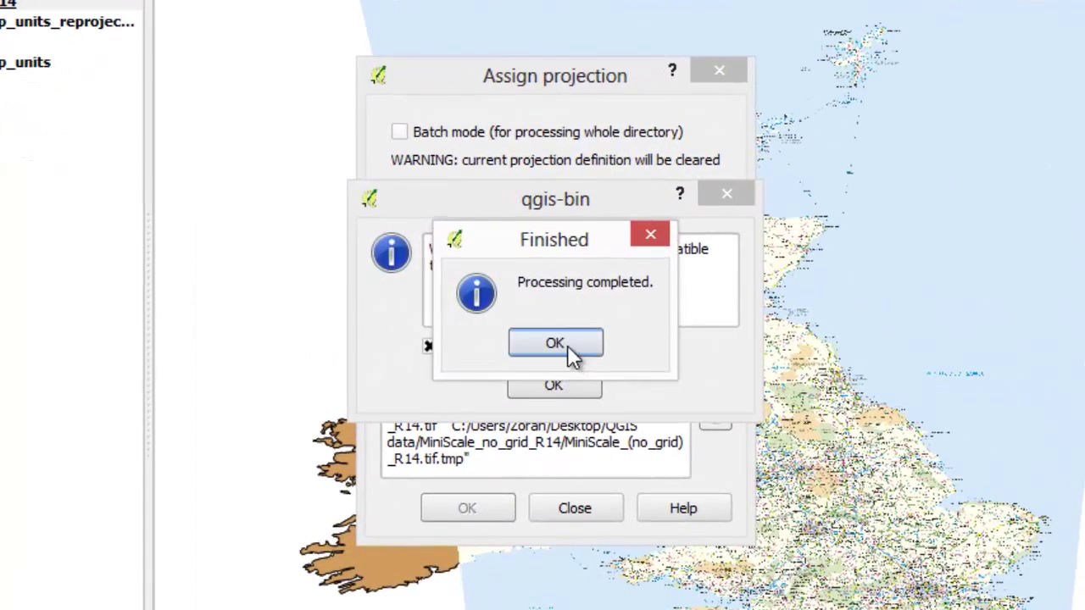
left_click(547, 333)
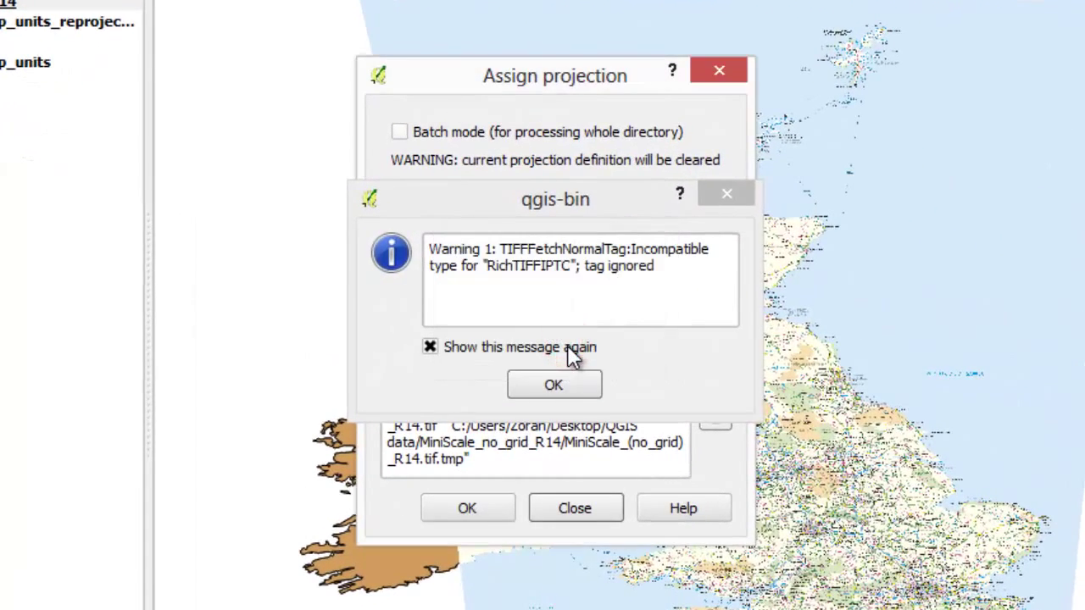
left_click(563, 387)
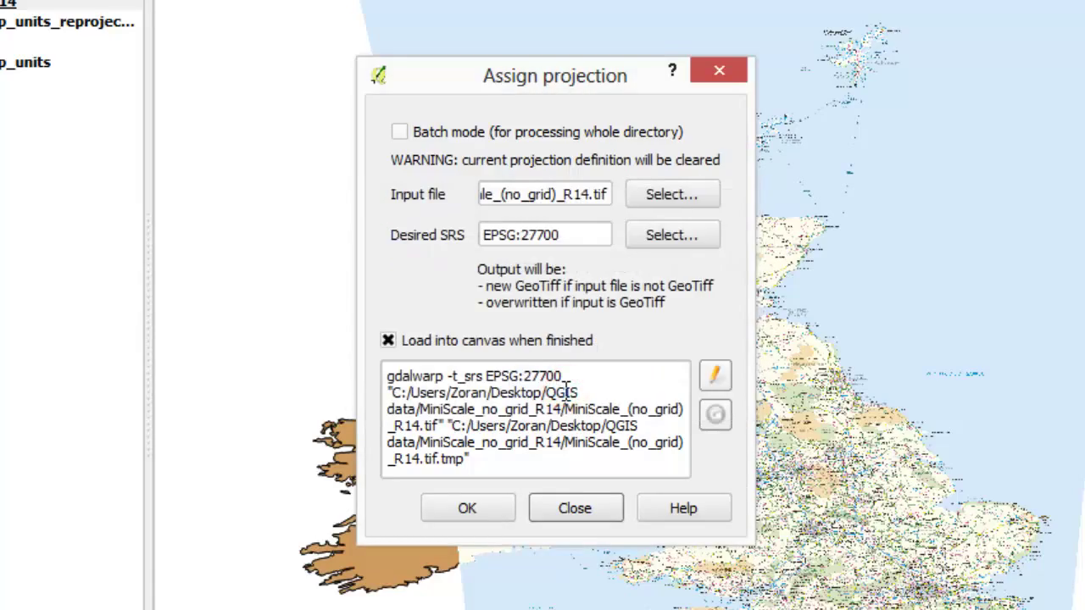
left_click(579, 507)
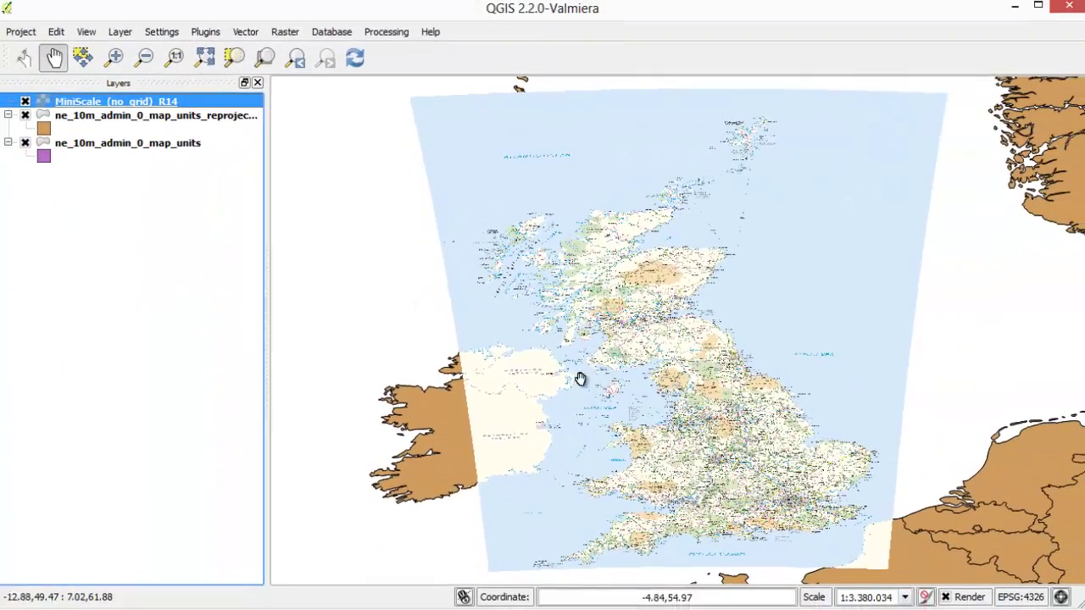
Remove the automatically loaded MiniScale raster layer from the project and confirm
right_click(132, 102)
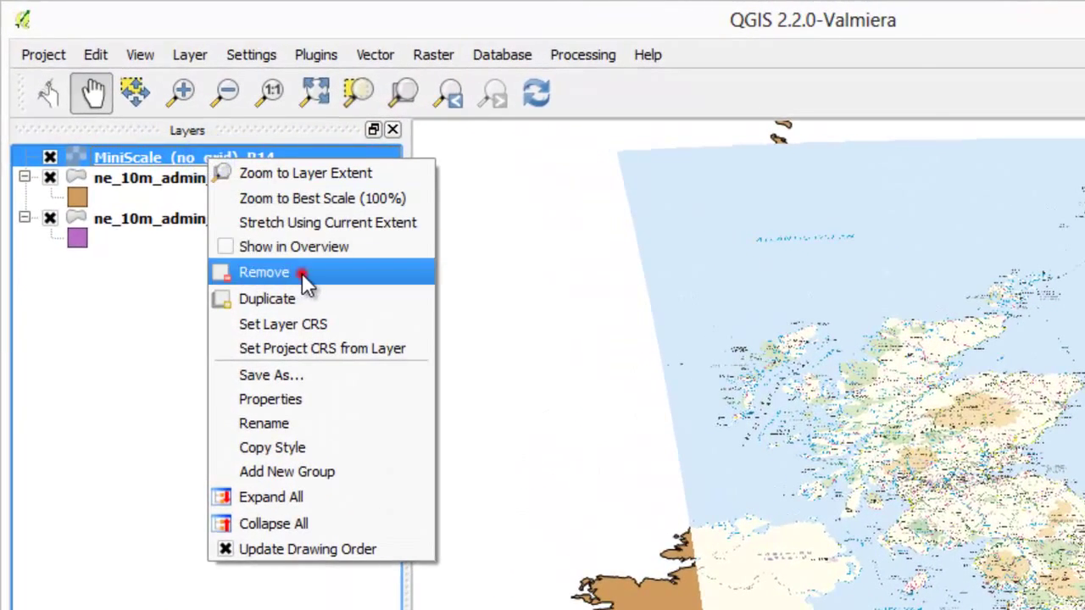
left_click(302, 274)
left_click(739, 509)
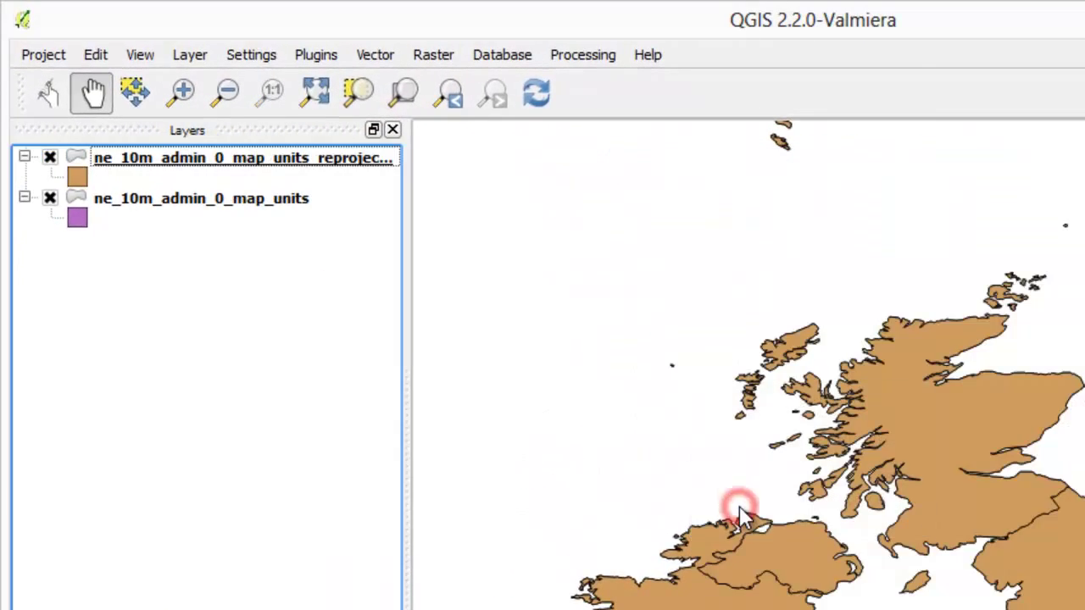
Add MiniScale_(no_grid)_R14.tif as a raster layer via Layer > Add Raster Layer
left_click(190, 61)
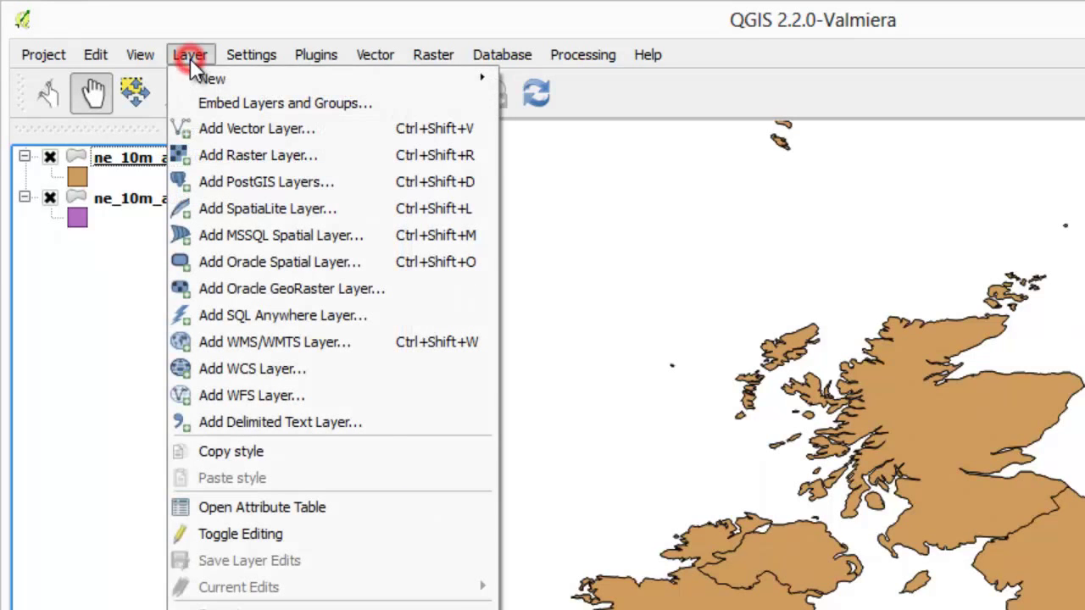
left_click(338, 158)
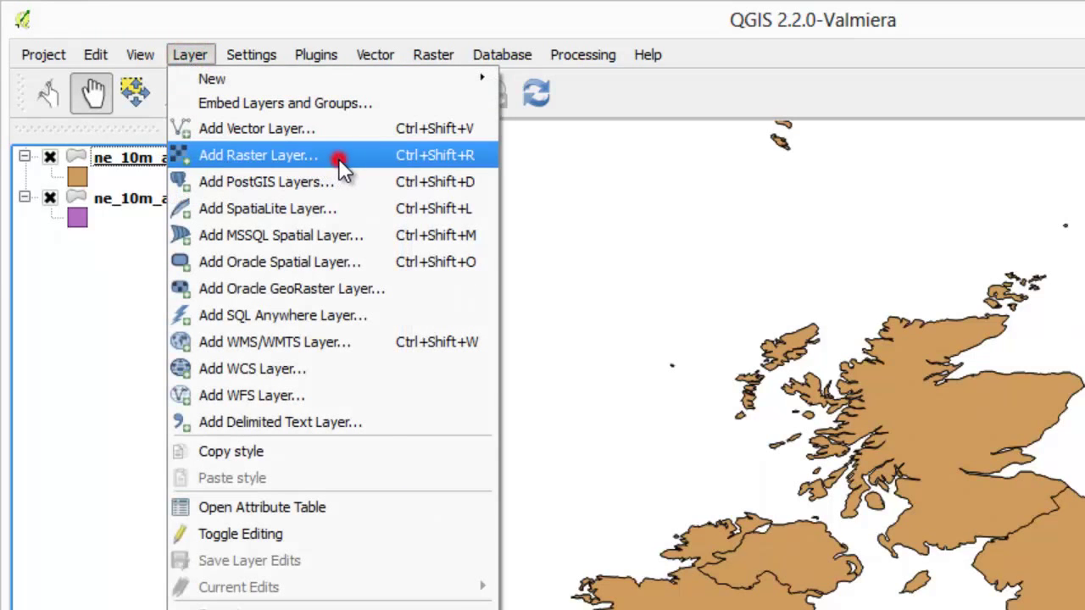
left_click(549, 278)
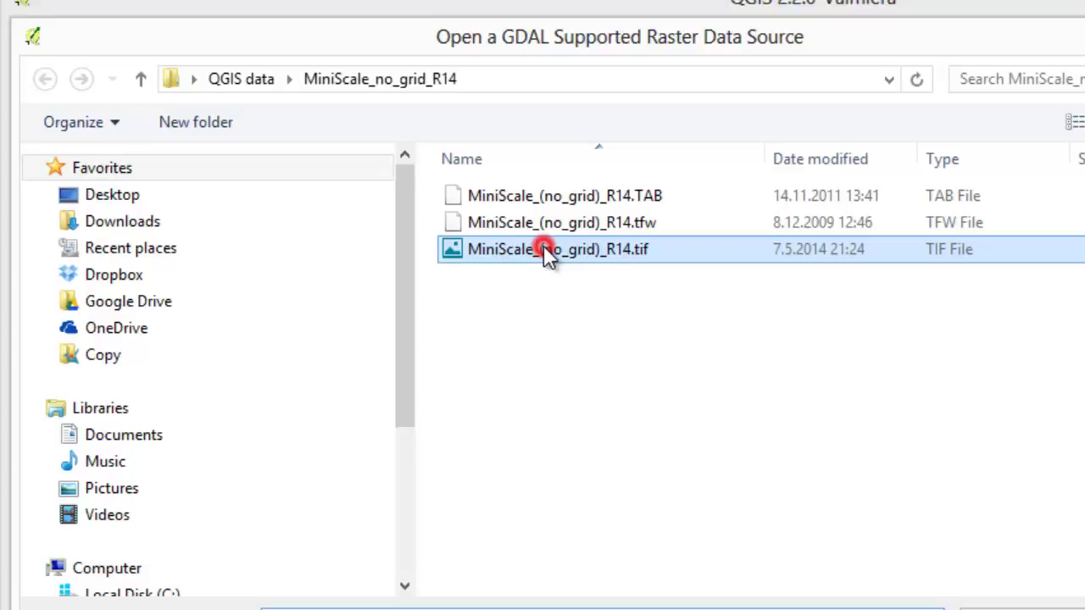
left_click(1016, 572)
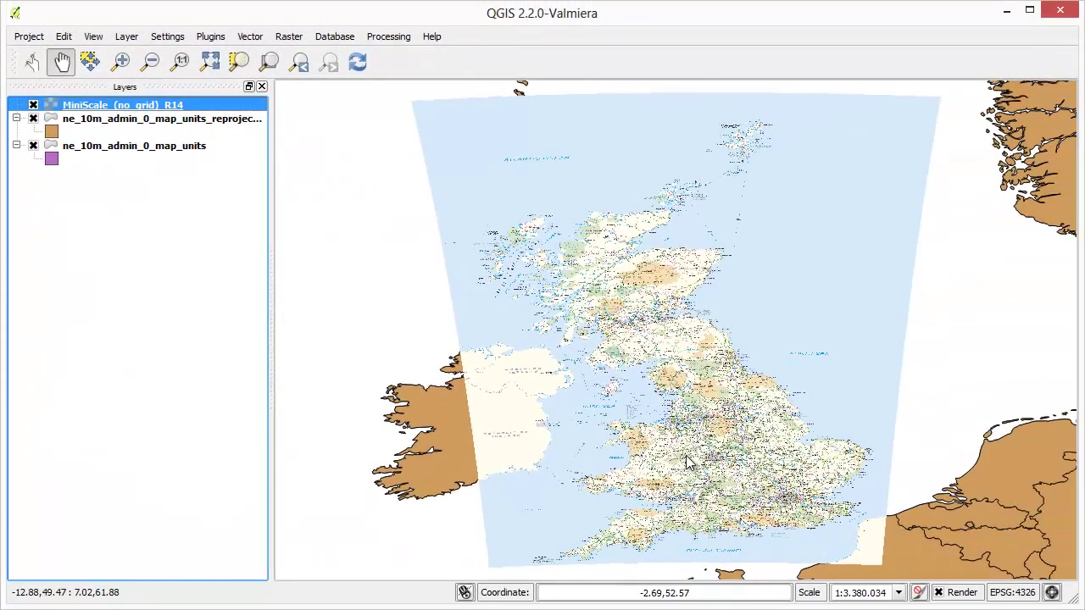